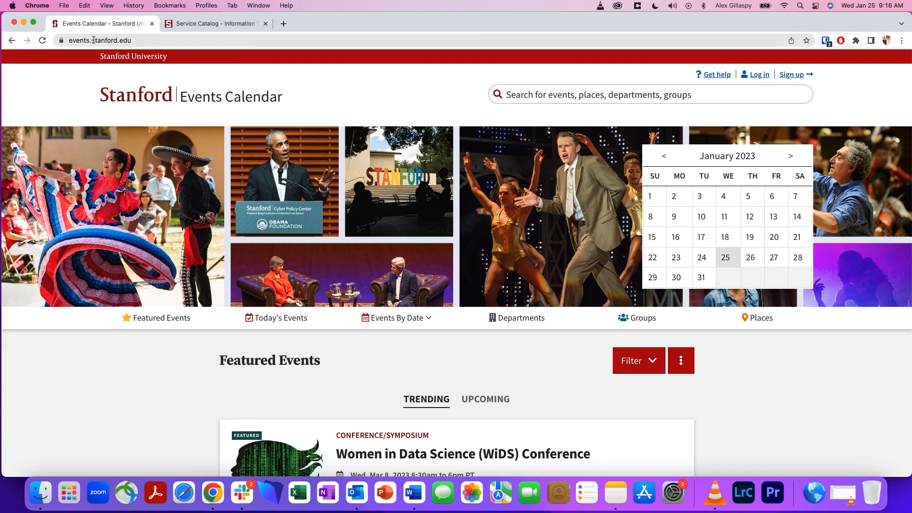
Step: Sign up for a Stanford Events Calendar account by logging in with the SUNet ID
click(790, 76)
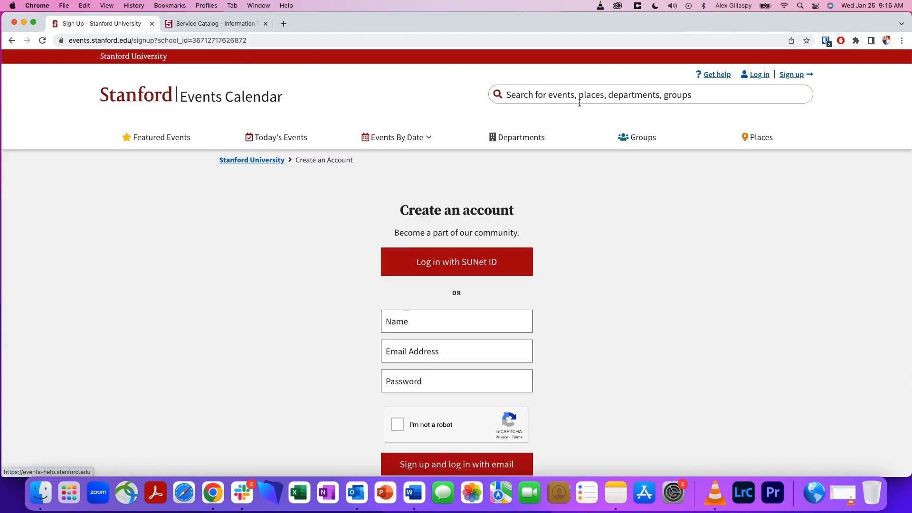
click(456, 265)
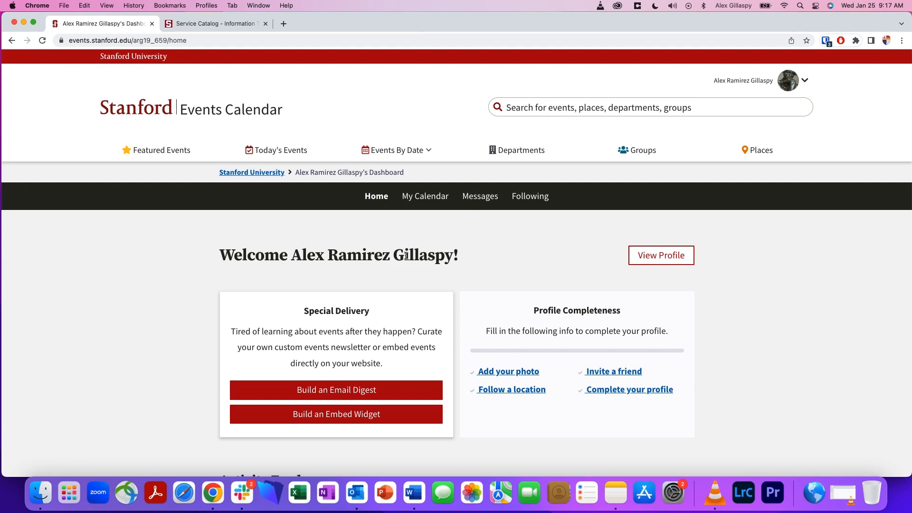
Step: Switch to the Services & Support page and log in with the SUNet ID to reach the event admin access request form
click(205, 24)
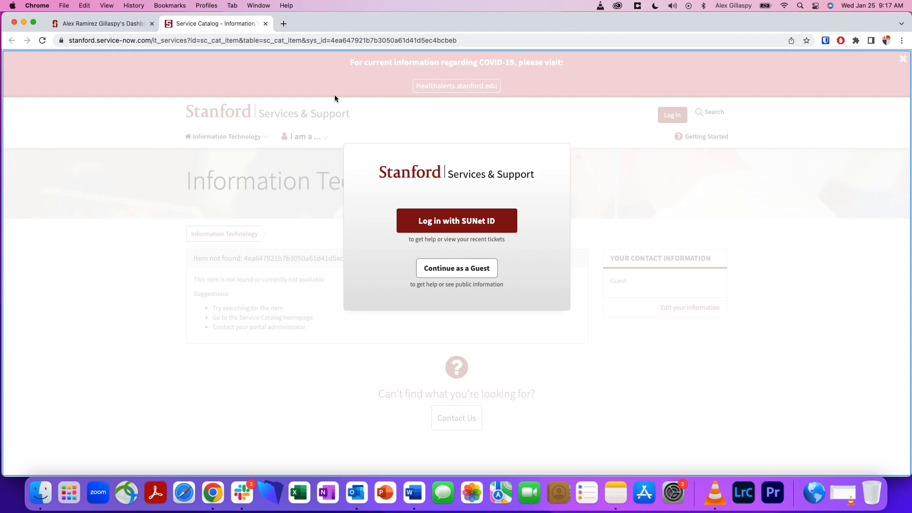
click(468, 223)
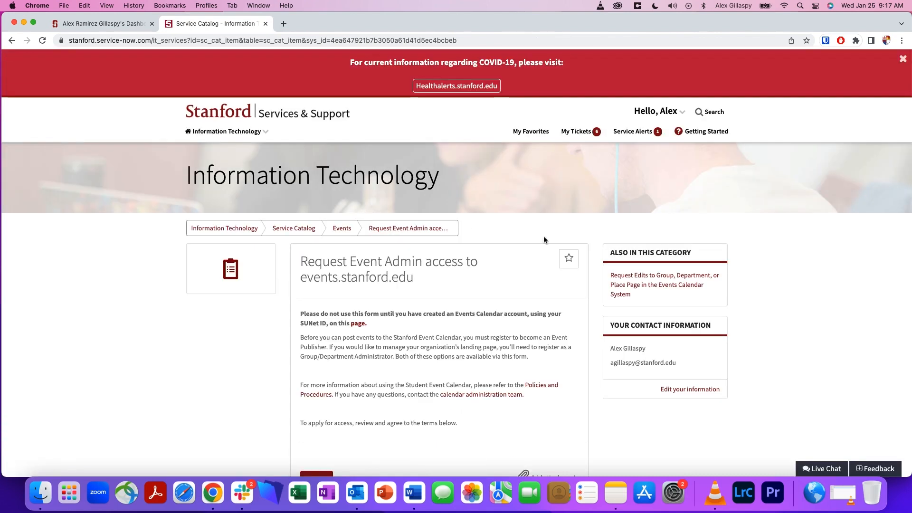
Step: Request Event Publisher with Group/Dept Administrator Access for the organization "VPGE Vice Provost for Graduate Education"
scroll(848, 292, down, 5)
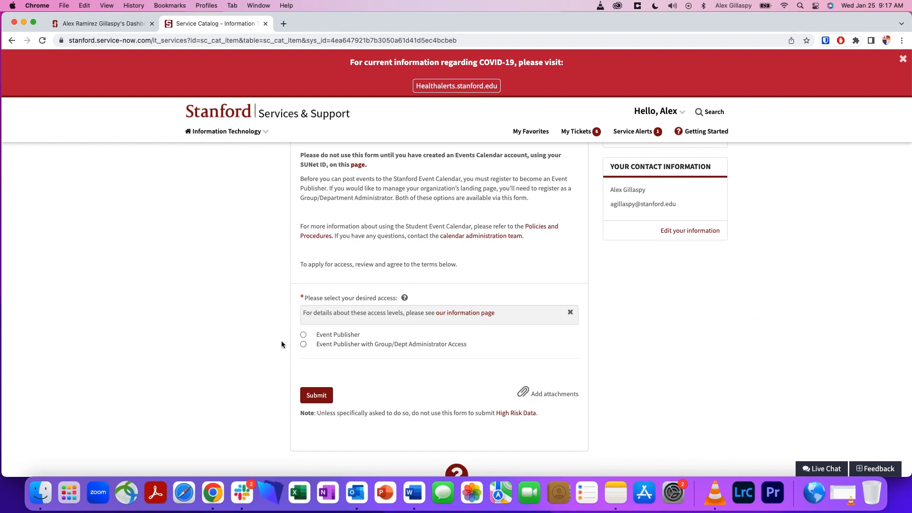
click(303, 344)
scroll(418, 357, down, 4)
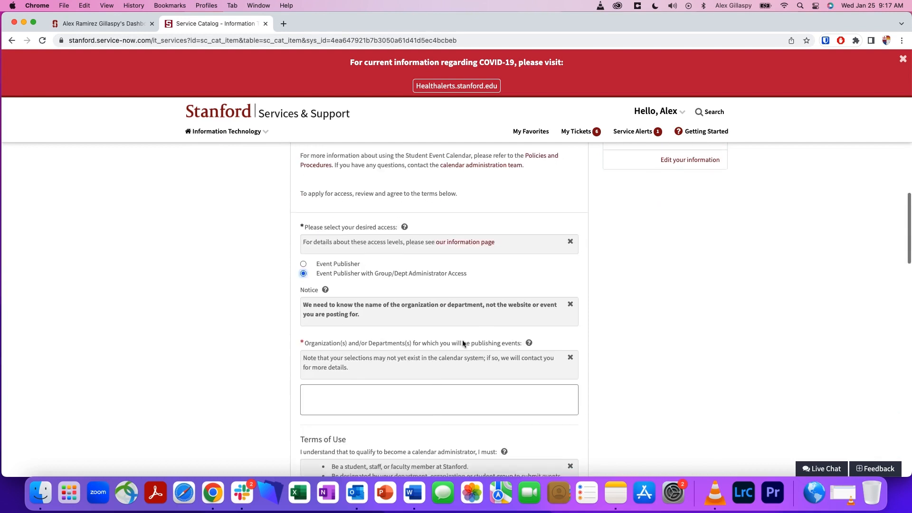
click(451, 371)
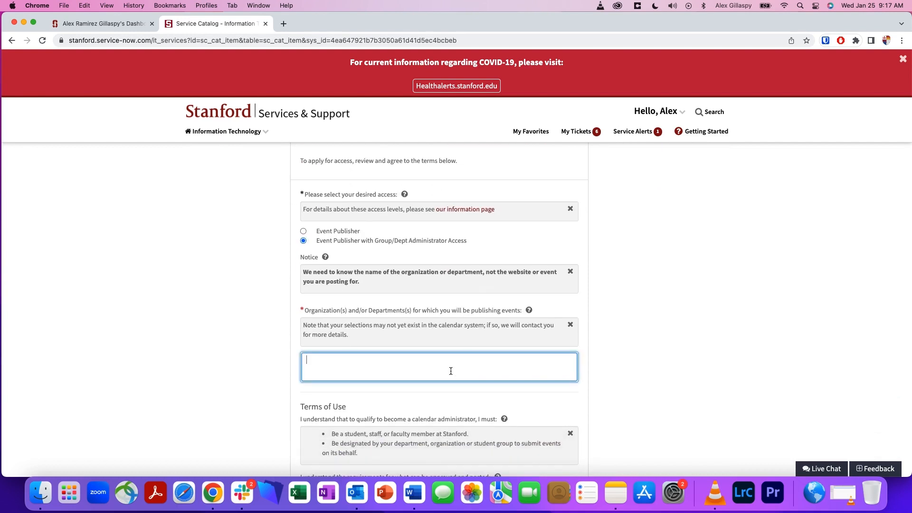
text(VPGE Vice Provost for Graduate Education)
Step: Agree to the publishing and group/department administration terms of use, and submit the access request
scroll(649, 354, down, 5)
scroll(649, 353, down, 7)
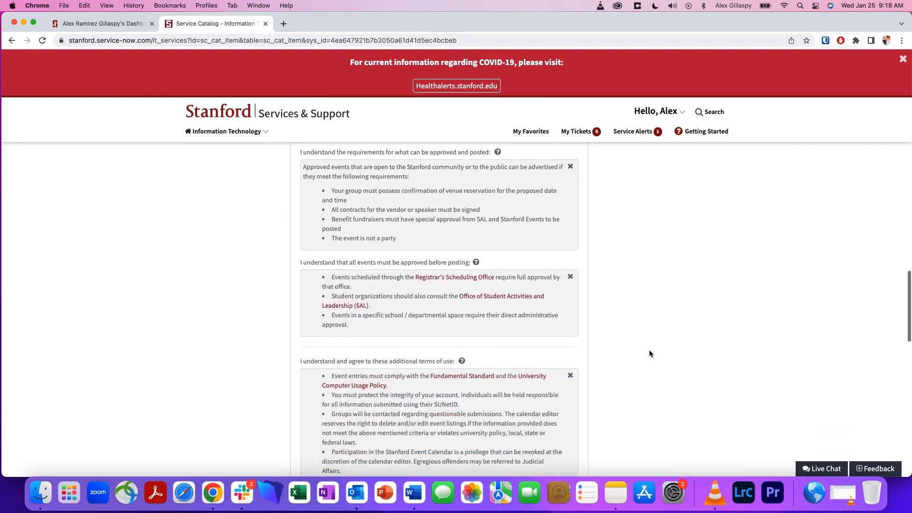
click(308, 309)
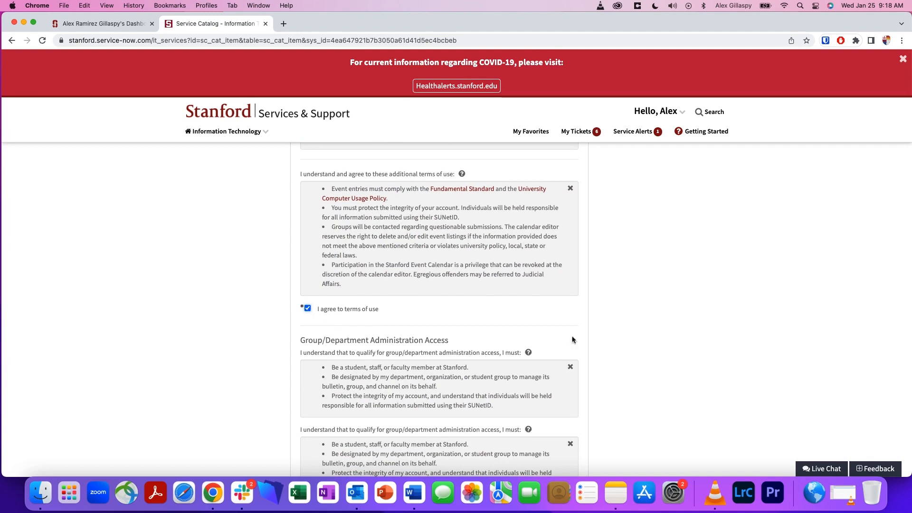
scroll(708, 348, down, 5)
click(307, 356)
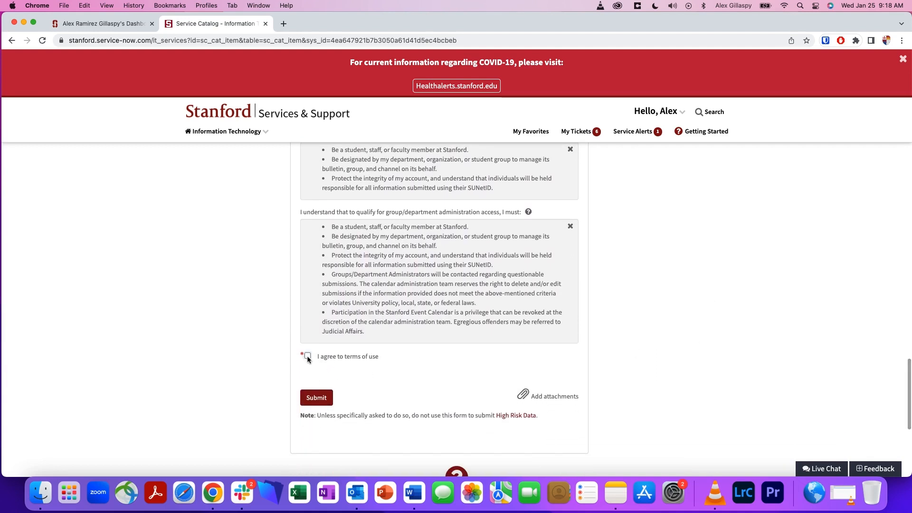
click(317, 399)
scroll(241, 294, up, 10)
scroll(241, 295, up, 15)
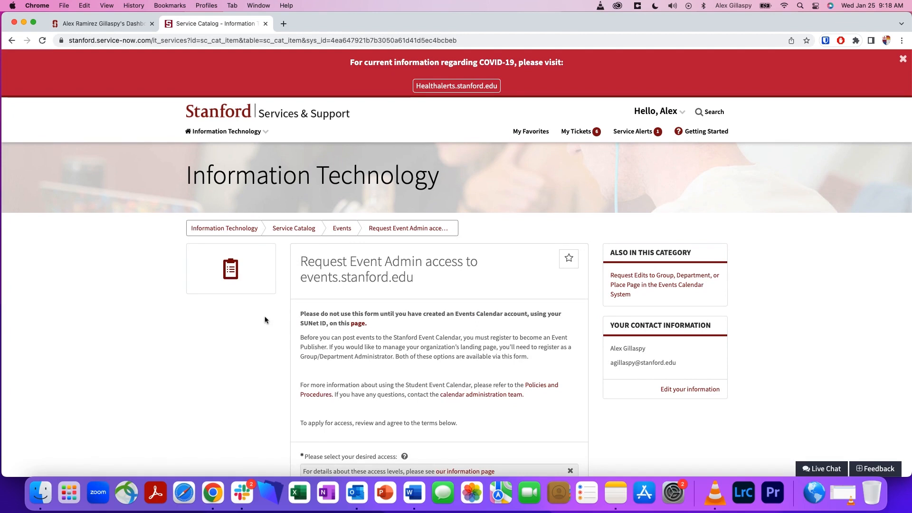
Step: Return to the Events Calendar, go to its administration area and start adding a new event
click(105, 24)
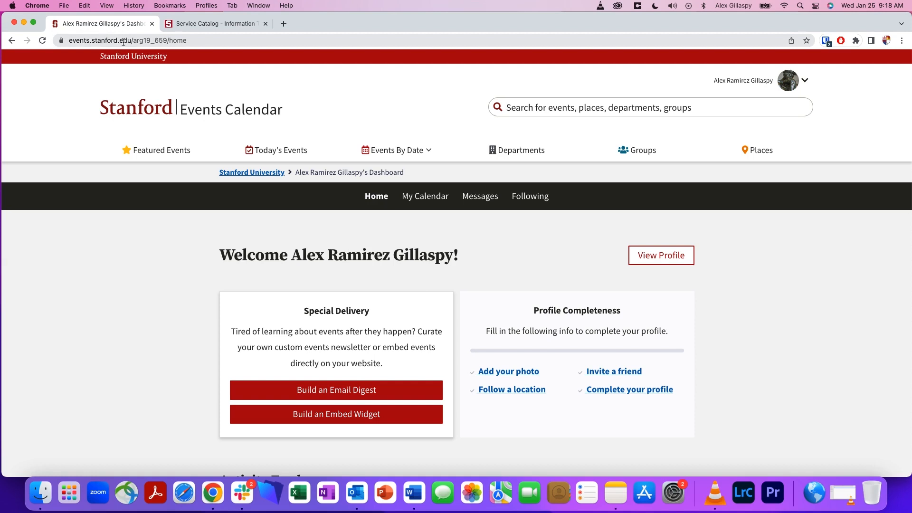
click(764, 79)
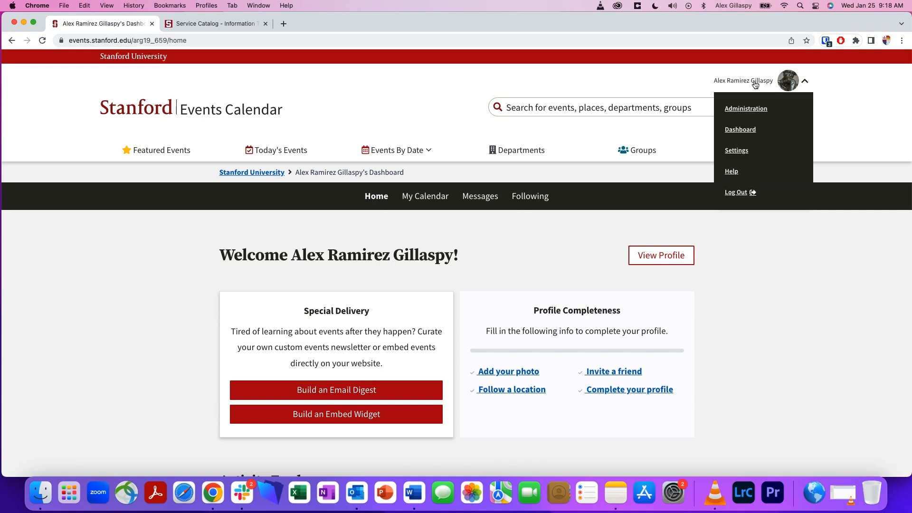
click(747, 109)
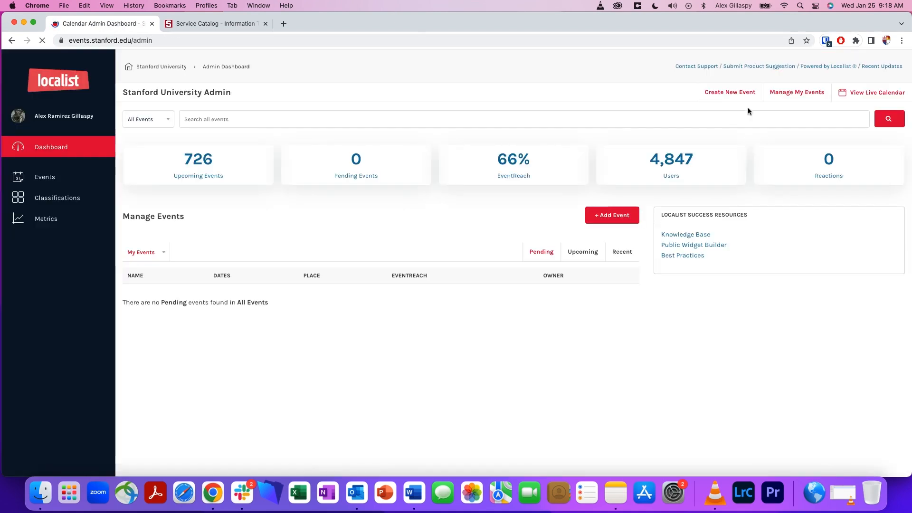
click(54, 177)
click(48, 200)
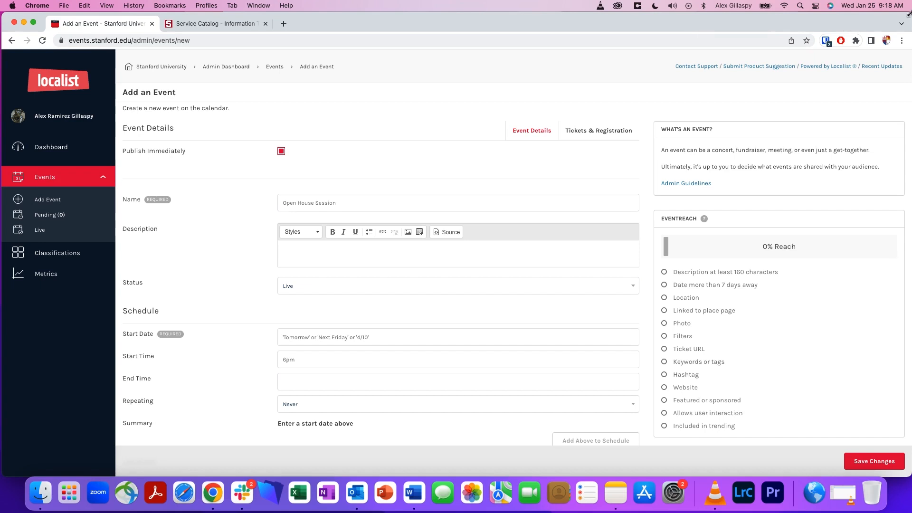
Step: Narrow the browser beside the Word document and copy its title into the event name, leaving out "Workshop"
drag(908, 14, 551, 10)
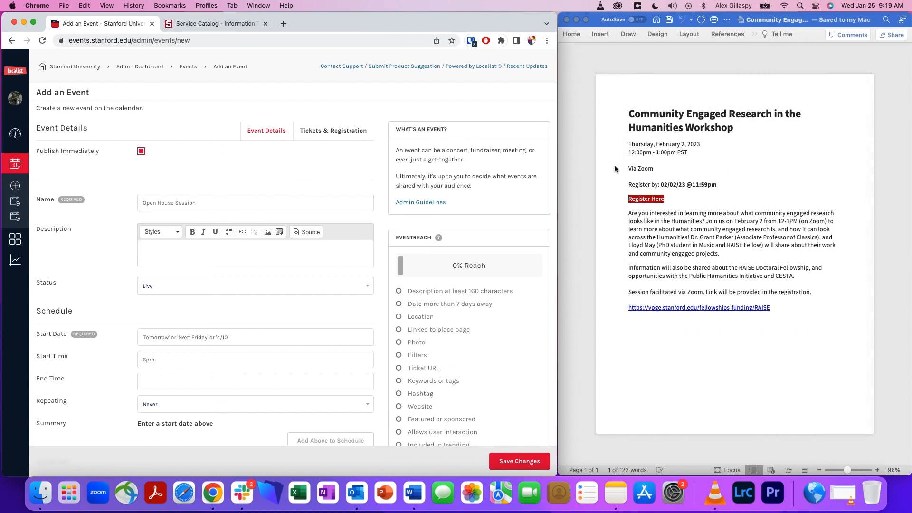
click(699, 129)
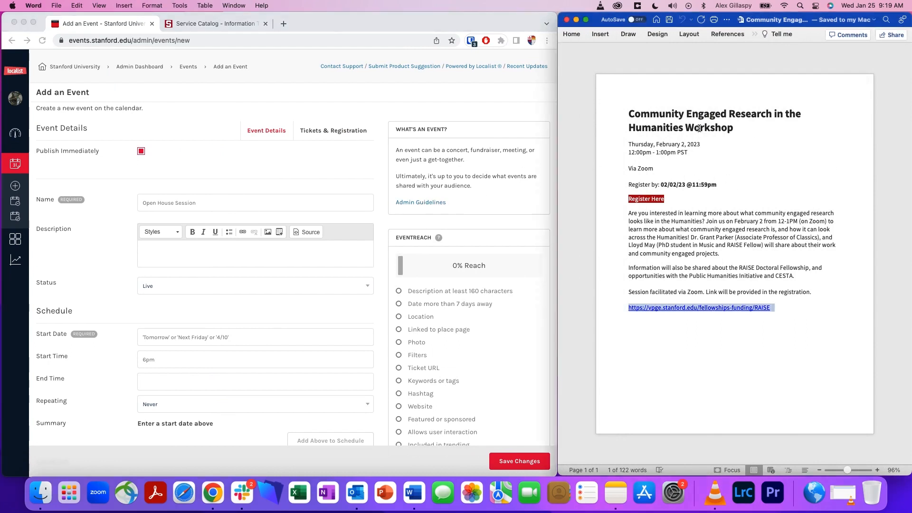
drag(731, 127, 630, 118)
key(super+c)
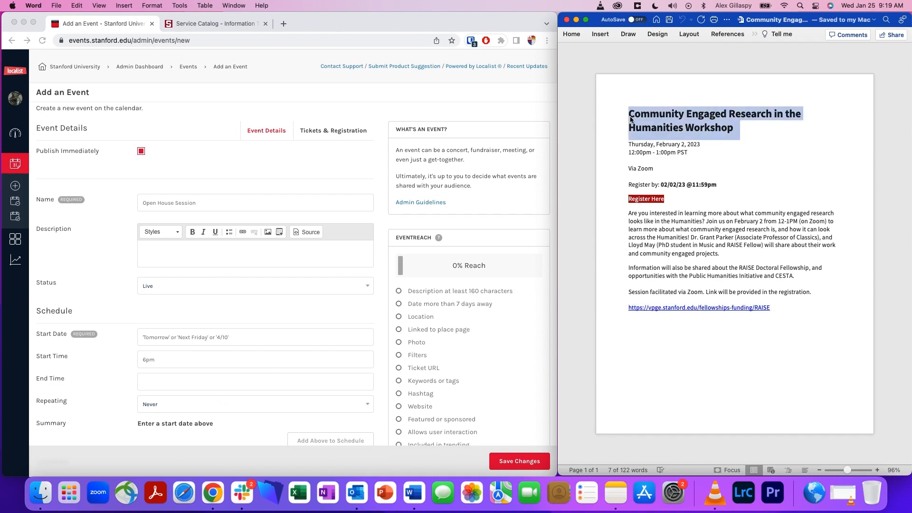
click(233, 205)
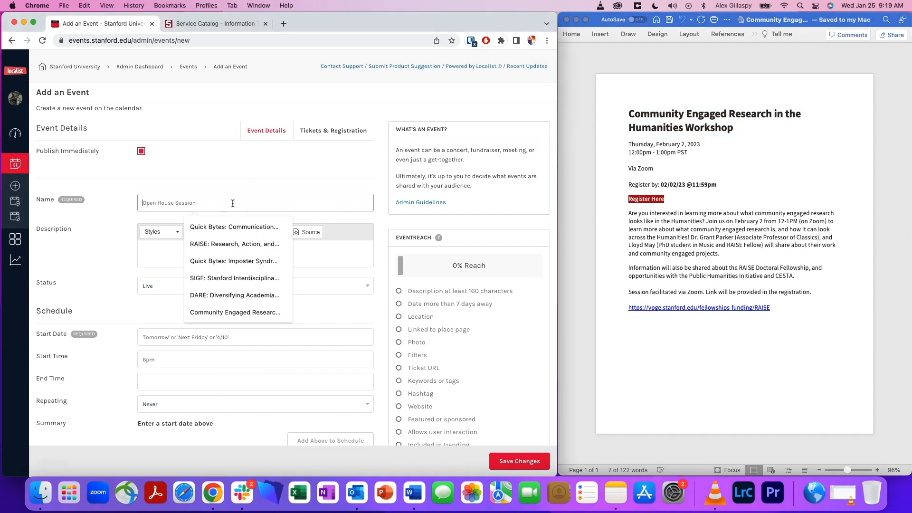
key(super+v)
drag(304, 203, 272, 203)
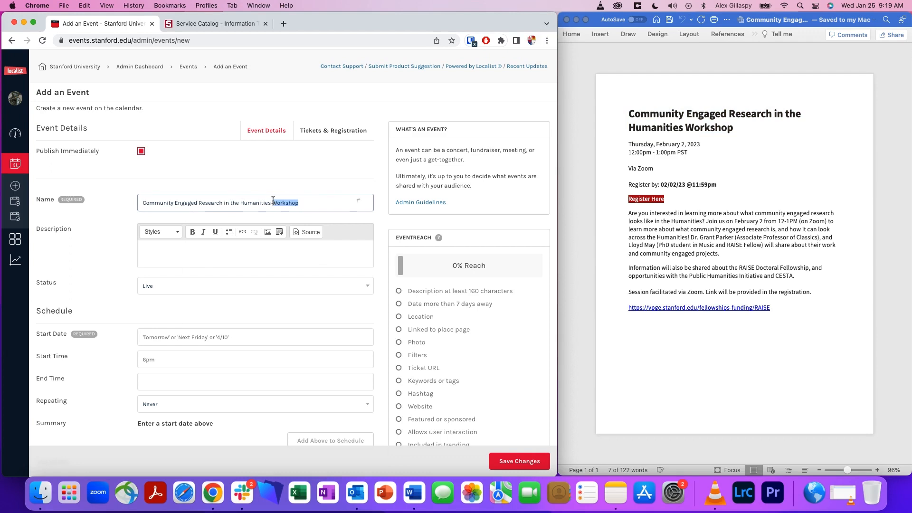
key(BackSpace)
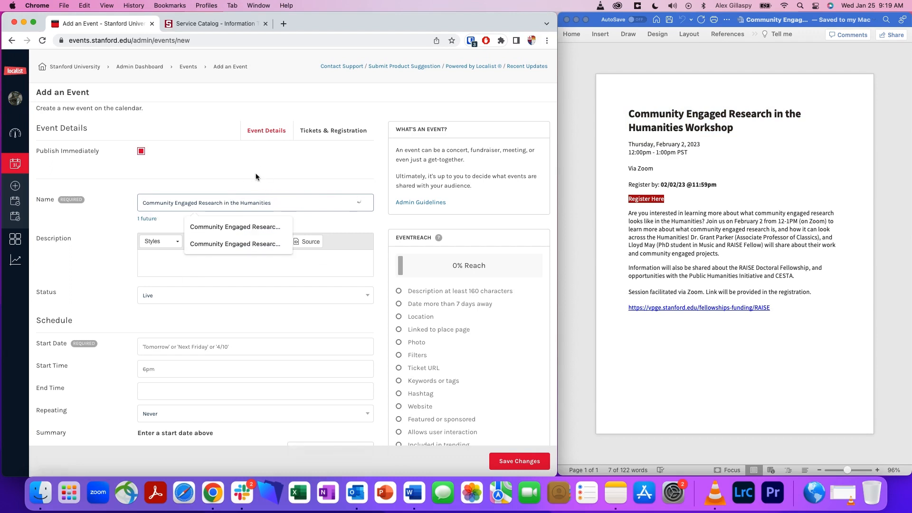
click(116, 192)
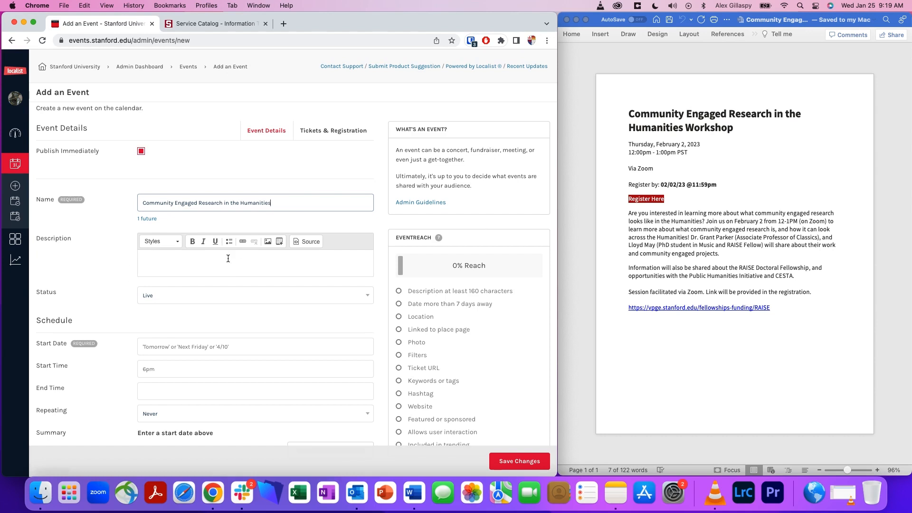
Step: Copy the Word text from the "Register by" line through the Zoom session note into the event description and review it
click(814, 295)
drag(814, 294, 632, 190)
key(super+c)
click(259, 259)
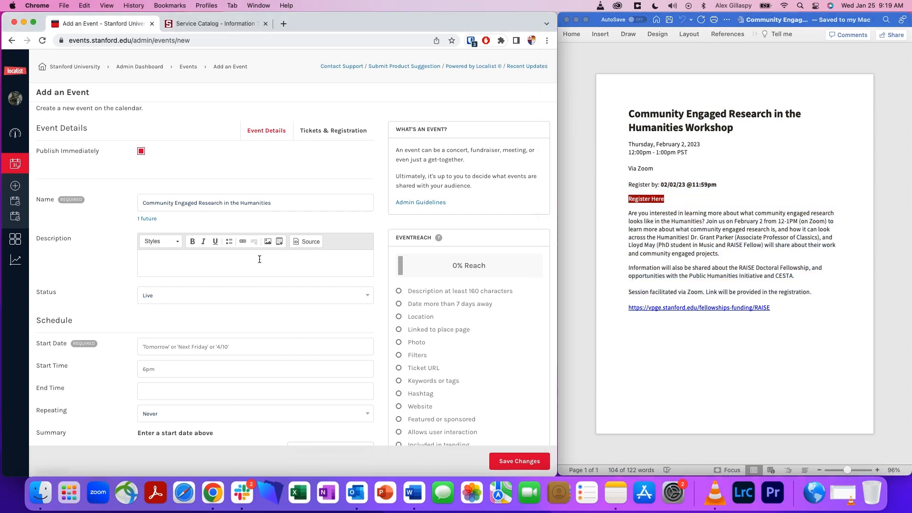
key(super+v)
scroll(295, 262, up, 1)
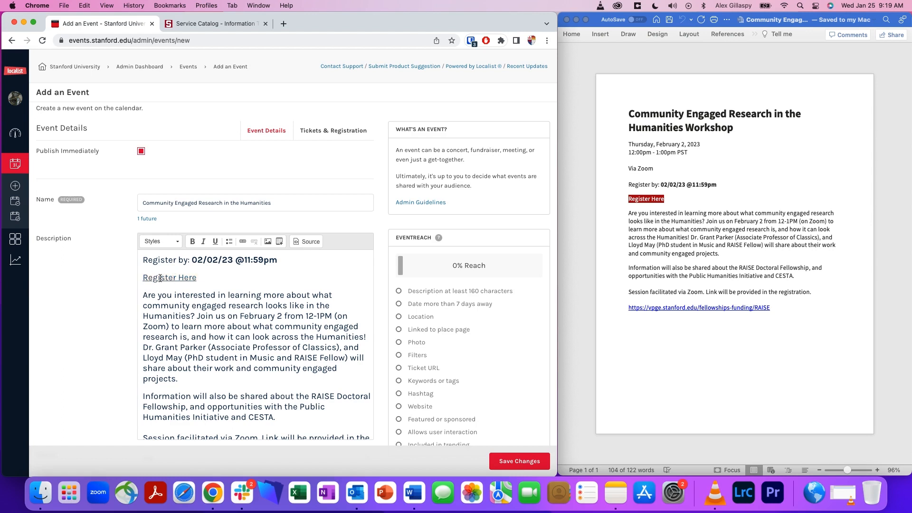
scroll(161, 279, down, 2)
scroll(169, 279, up, 2)
scroll(237, 295, down, 2)
scroll(248, 304, up, 2)
Step: Set the event's start date to Thursday, February 2, 2023 and its start time to 12pm
scroll(166, 277, down, 6)
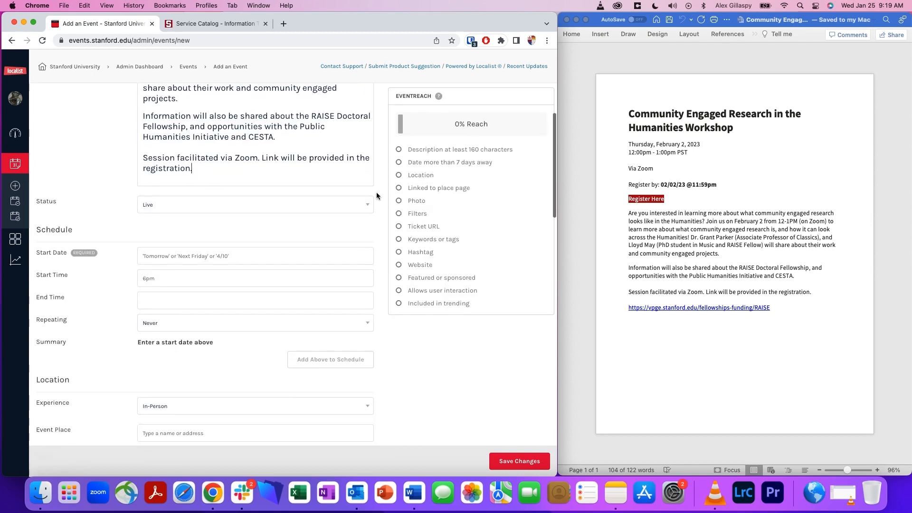
click(159, 257)
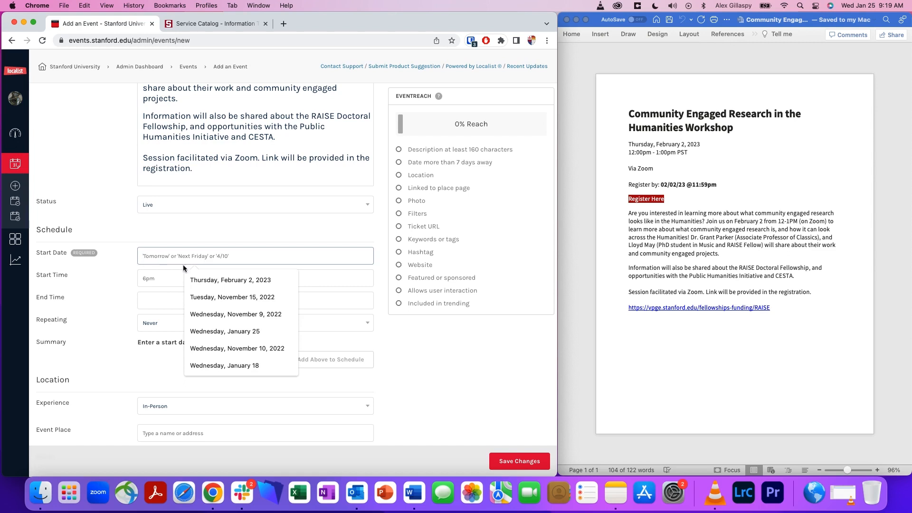
click(204, 280)
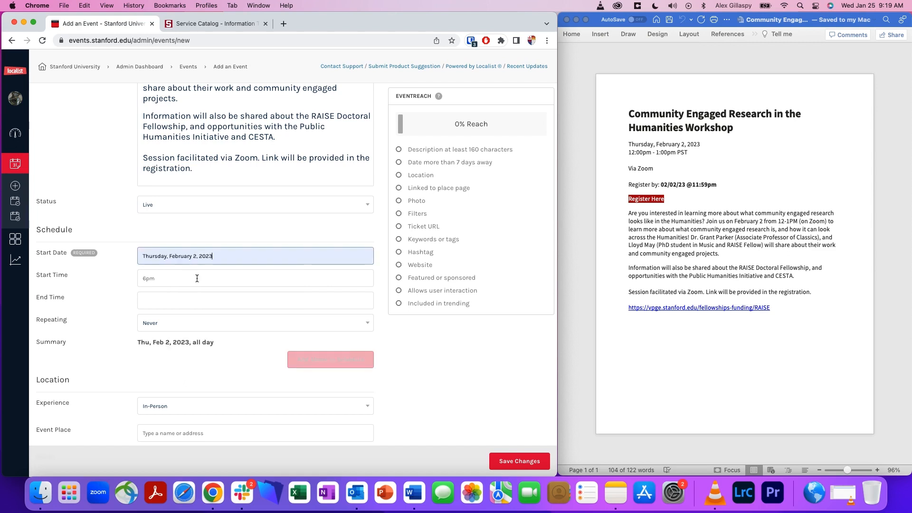
click(151, 277)
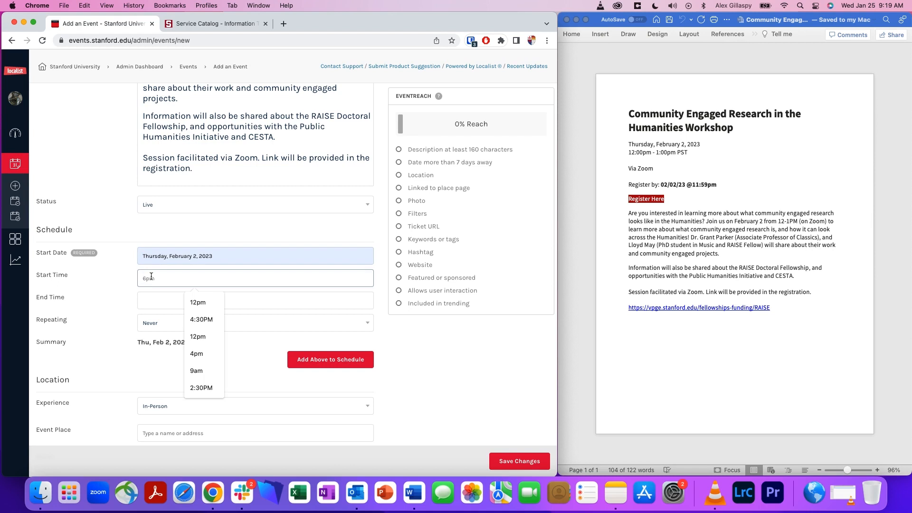
click(198, 302)
Step: Set the end time to 1pm and add the date to the event schedule
click(168, 302)
text(1P)
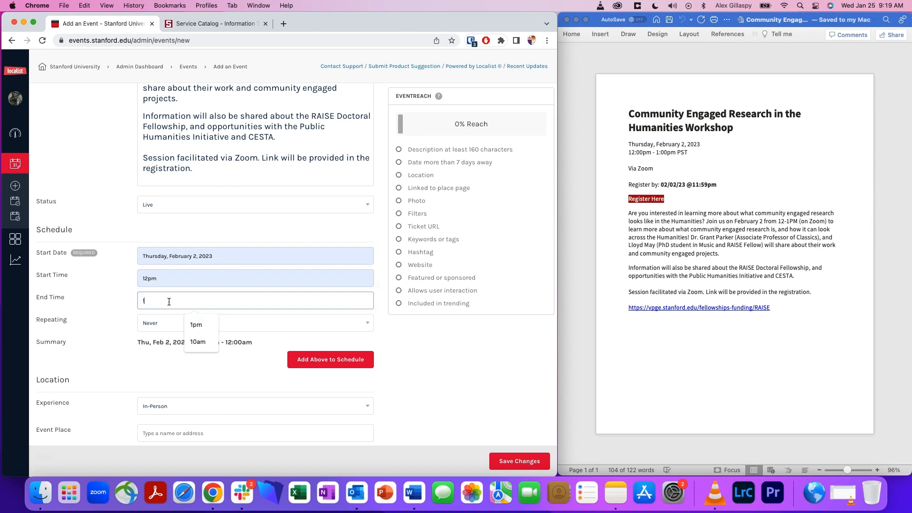
text(M)
key(BackSpace)
key(BackSpace)
text(pm)
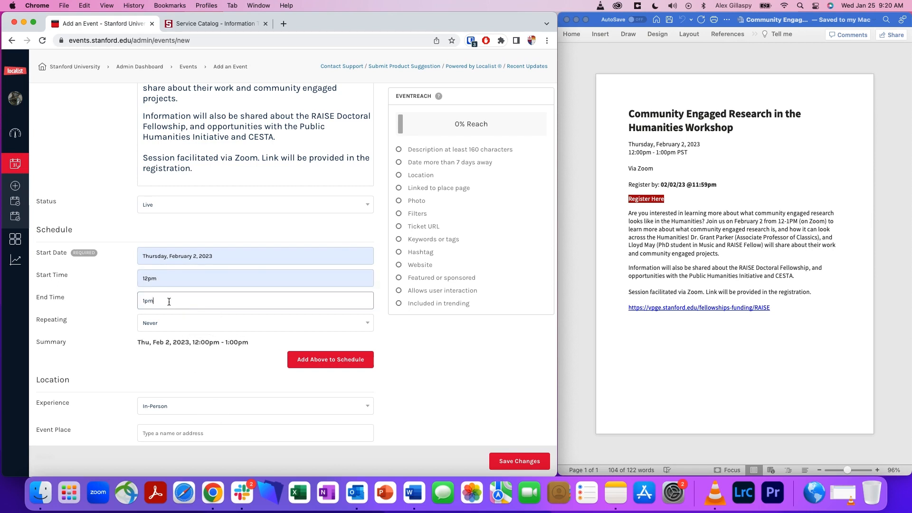
click(311, 361)
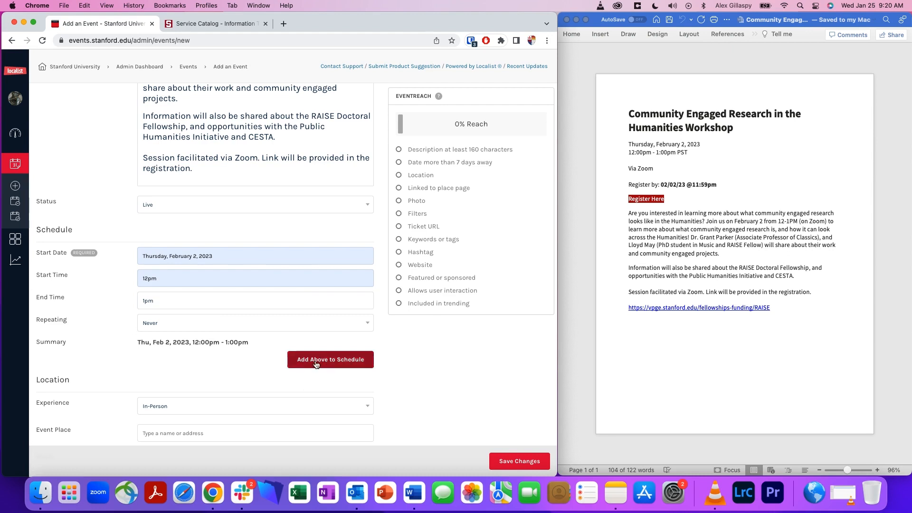
Step: Set the event's location experience to Virtual
scroll(440, 378, down, 5)
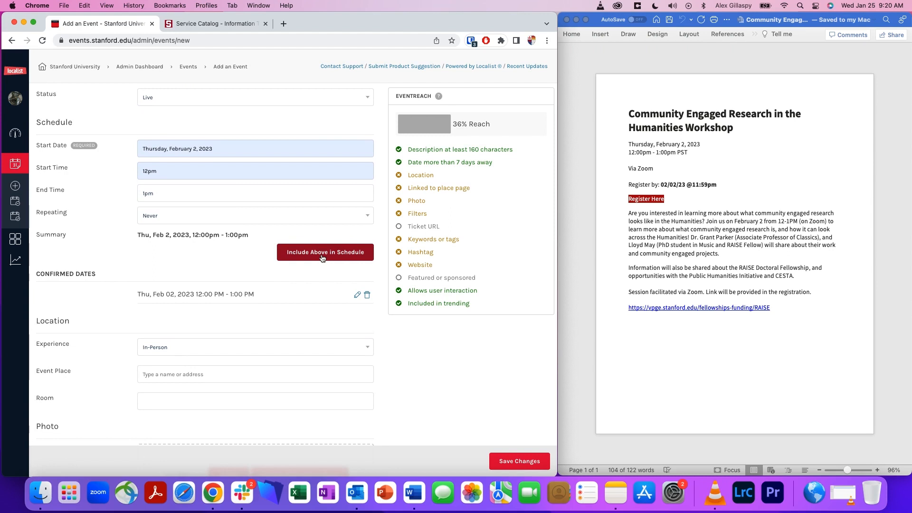
scroll(437, 365, down, 5)
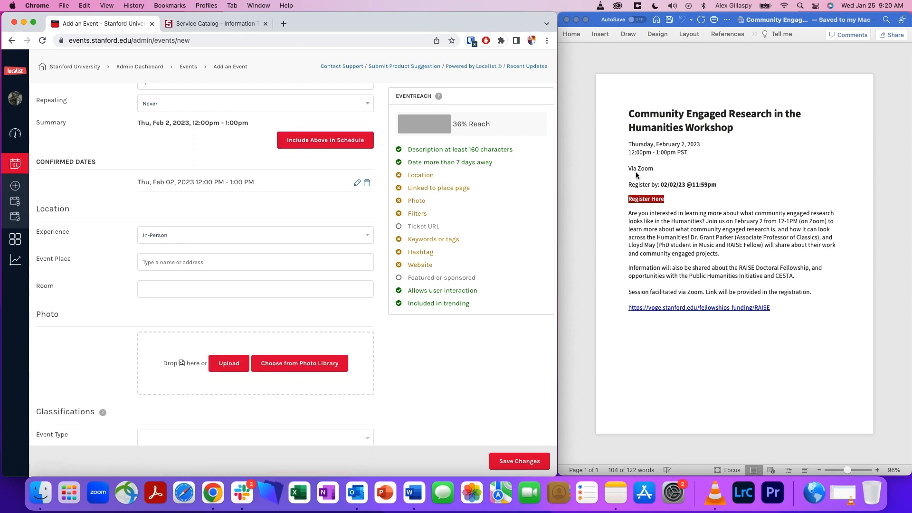
click(155, 235)
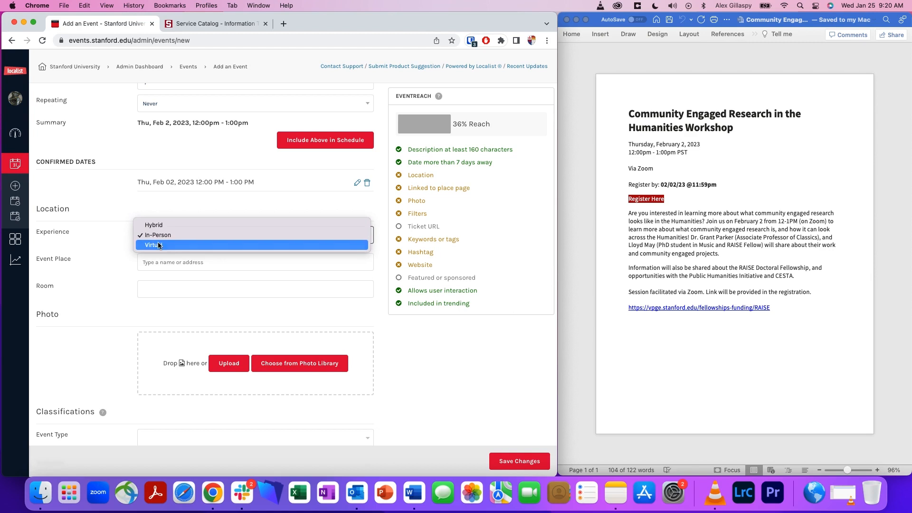
click(159, 245)
scroll(203, 243, down, 3)
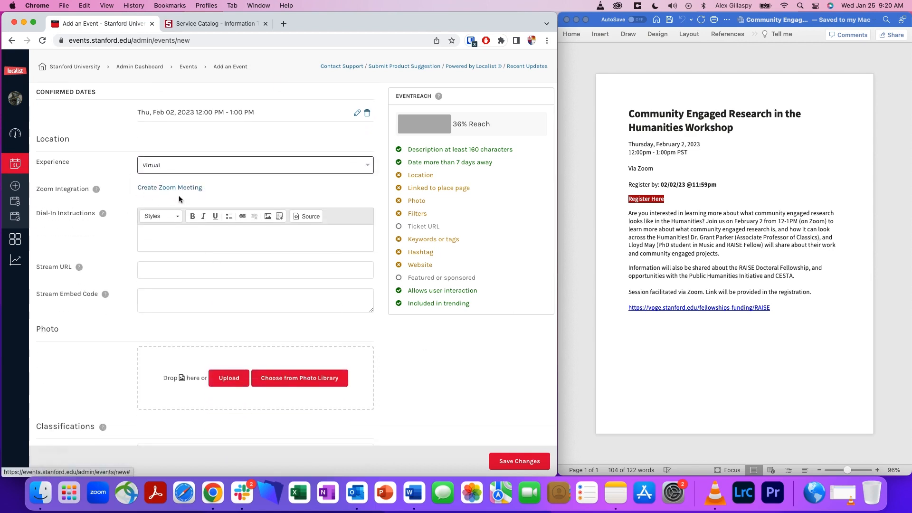
Step: Upload the RAISE PNG image from the Desktop as the event's photo
scroll(382, 224, up, 10)
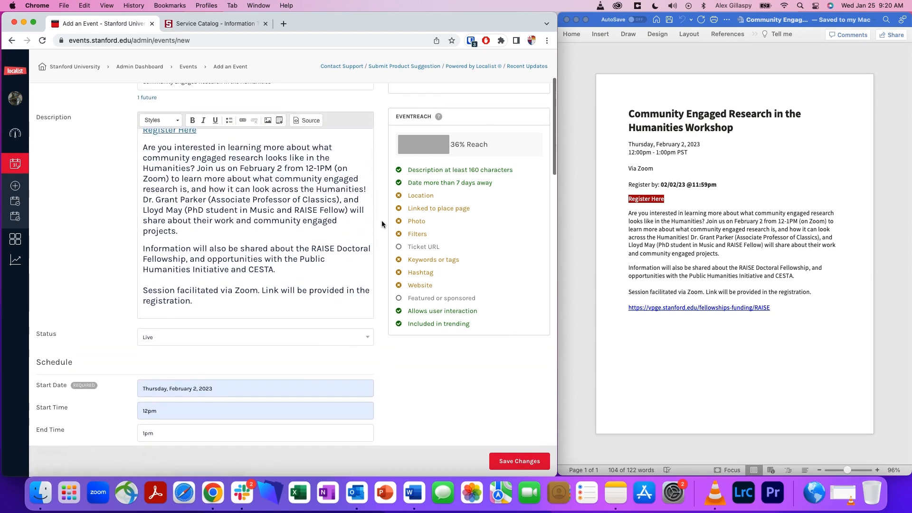
scroll(265, 236, up, 5)
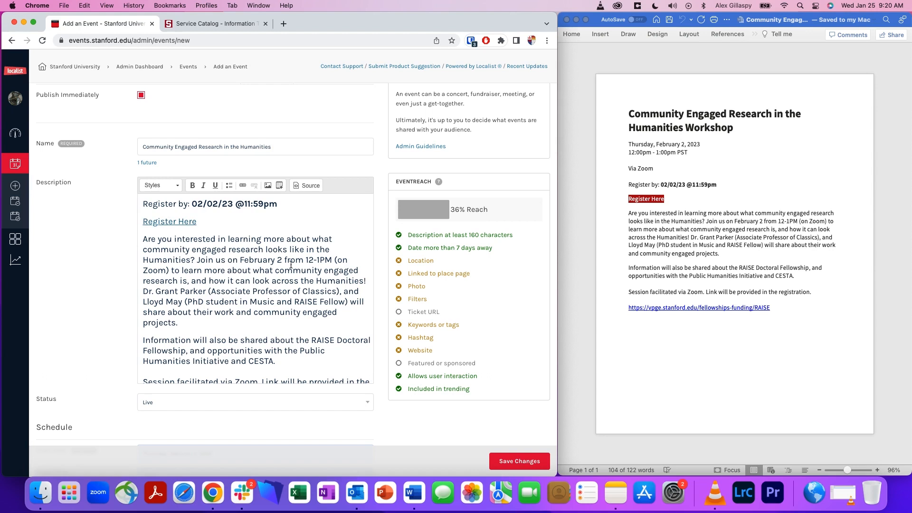
scroll(265, 236, down, 8)
scroll(334, 266, down, 8)
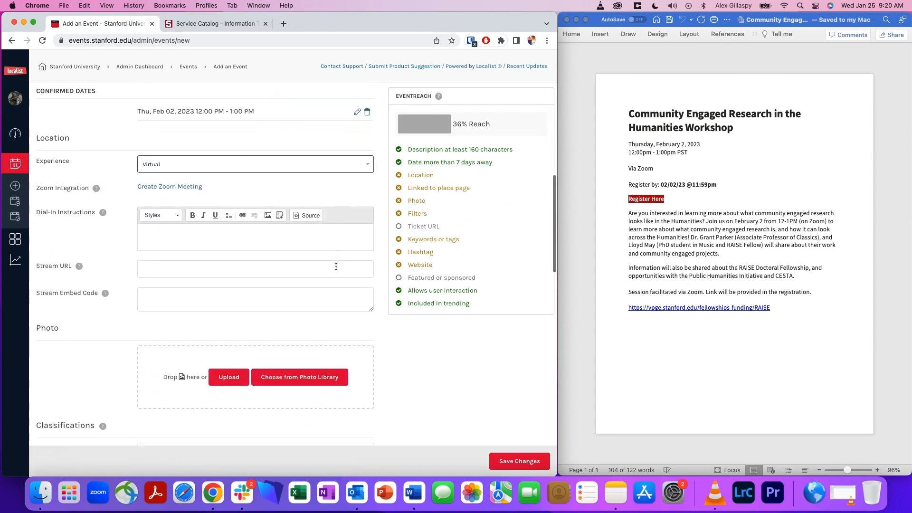
click(214, 249)
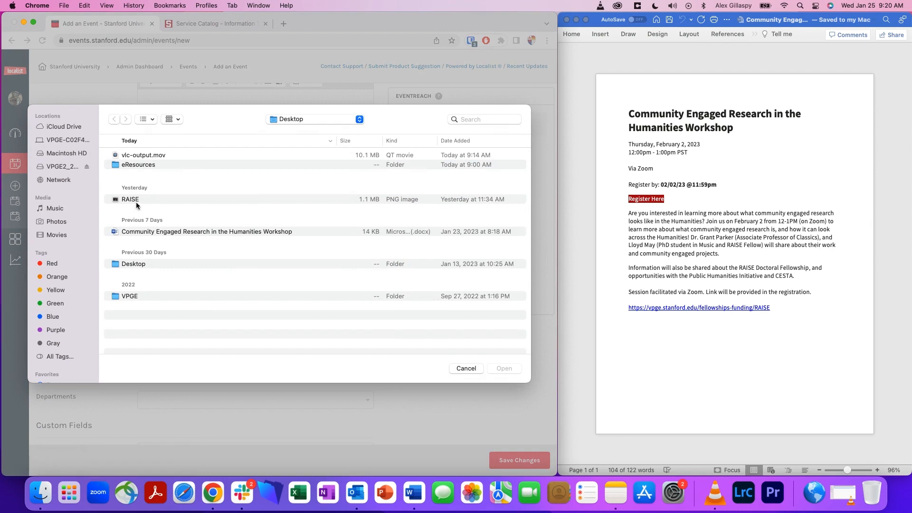
click(130, 200)
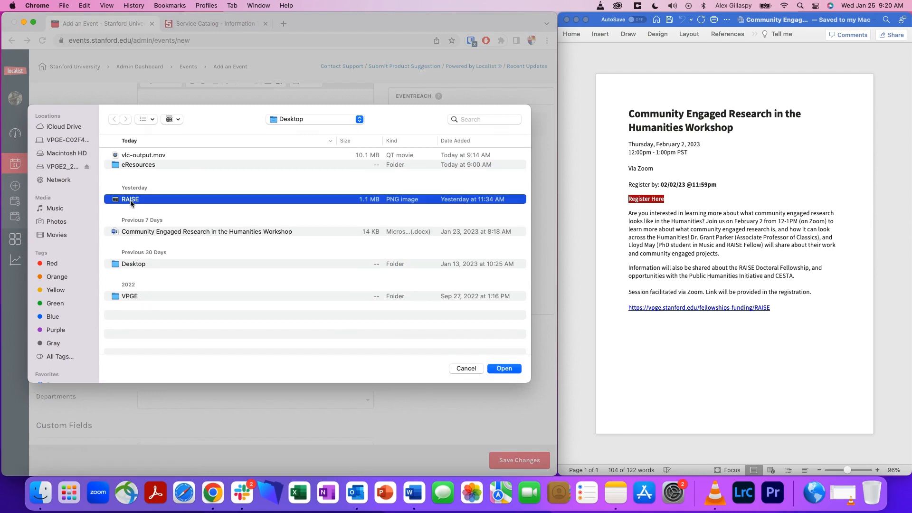
click(504, 369)
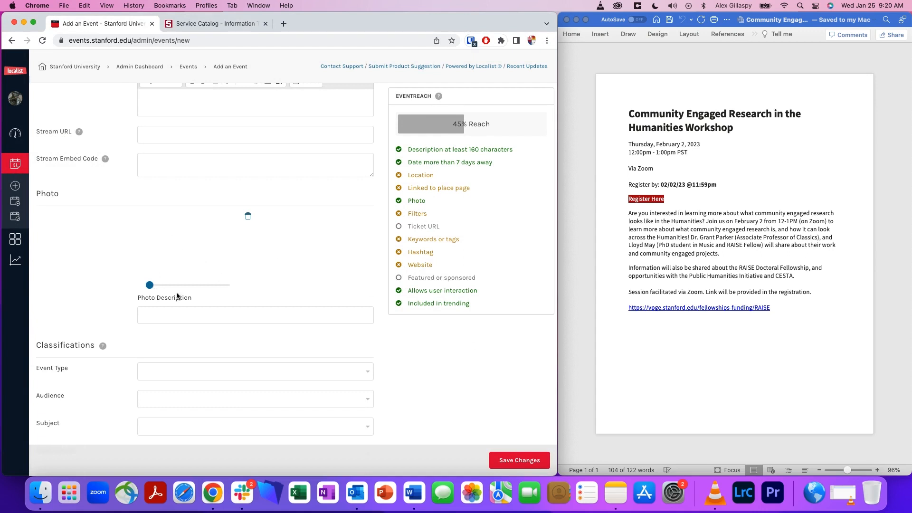
Step: Enter "RAISE Fellows" as the description of the event photo
drag(158, 259, 169, 252)
scroll(484, 395, down, 2)
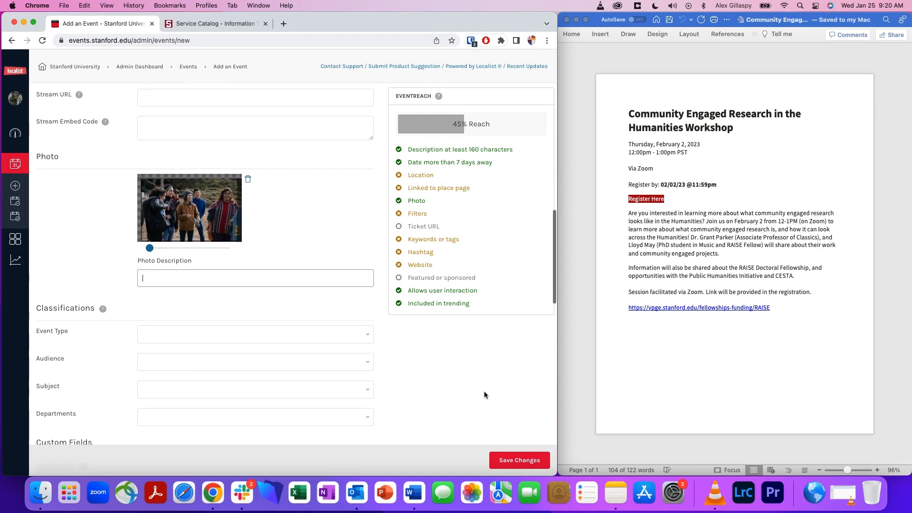
text(RAISE Fellows)
click(469, 383)
Step: Classify the event with the type Workshop and the audience Students - Graduates
scroll(469, 381, down, 5)
click(365, 224)
scroll(286, 325, down, 10)
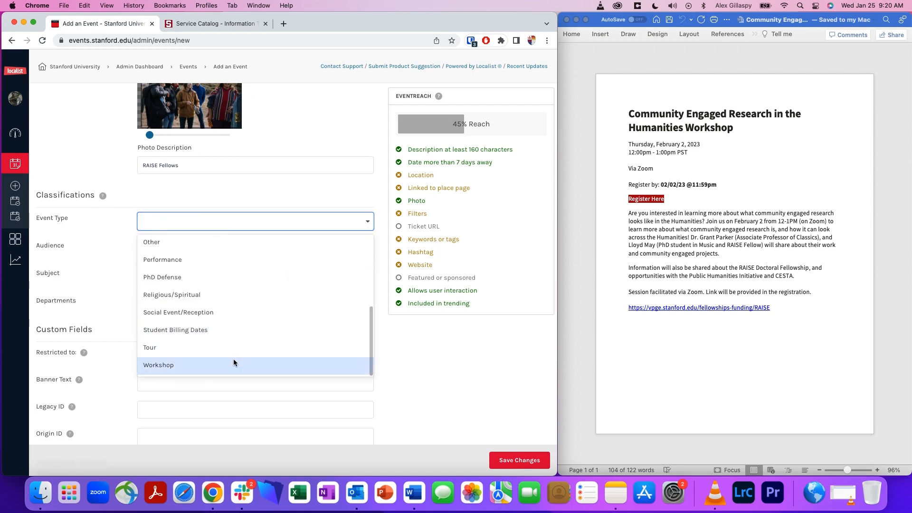
click(233, 364)
click(366, 250)
scroll(310, 317, down, 3)
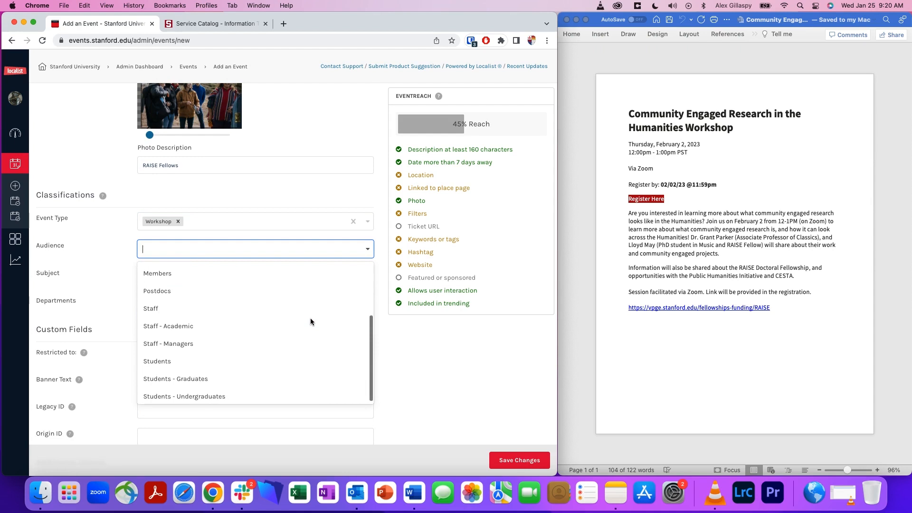
click(178, 375)
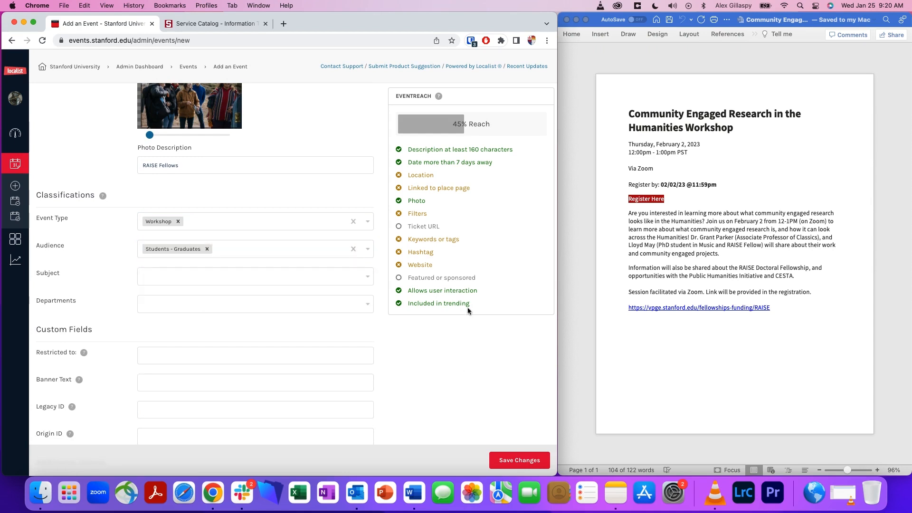
Step: Set the event's subject to Humanities and its department to Office of the Vice Provost for Graduate Education
click(312, 281)
scroll(290, 352, down, 3)
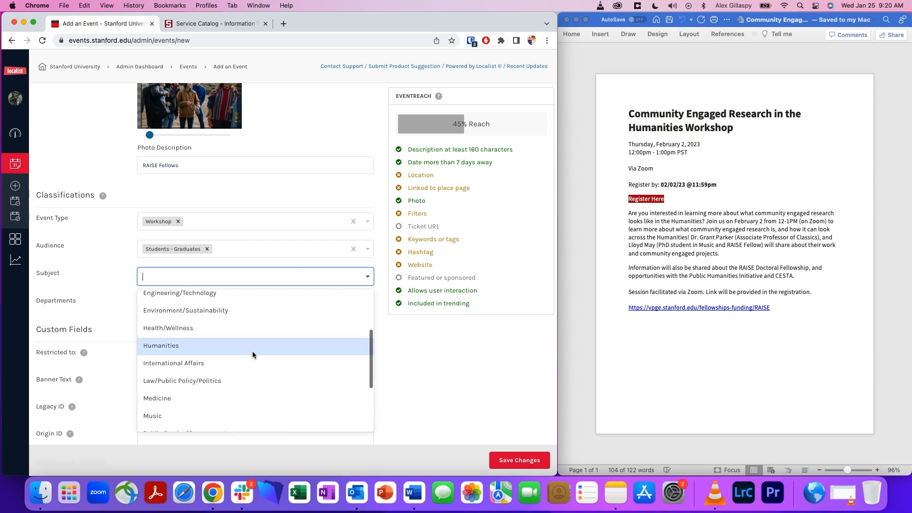
click(209, 348)
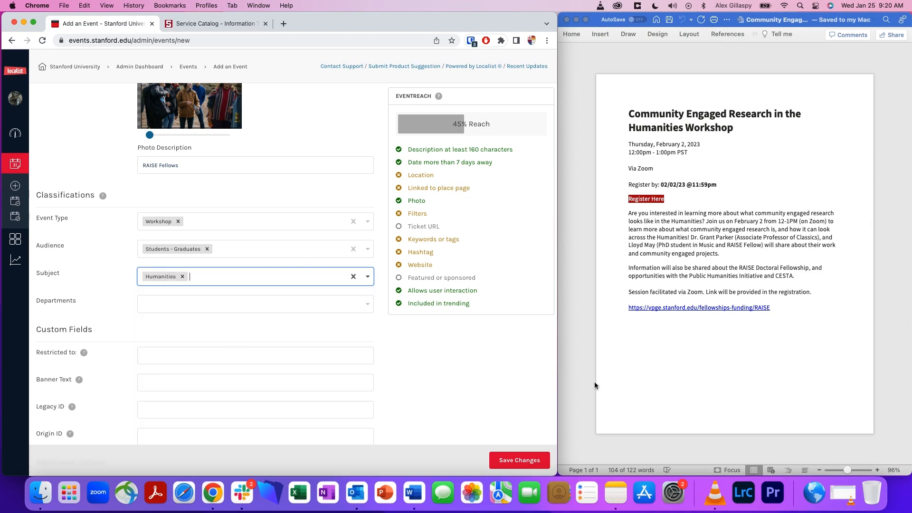
click(298, 304)
click(269, 324)
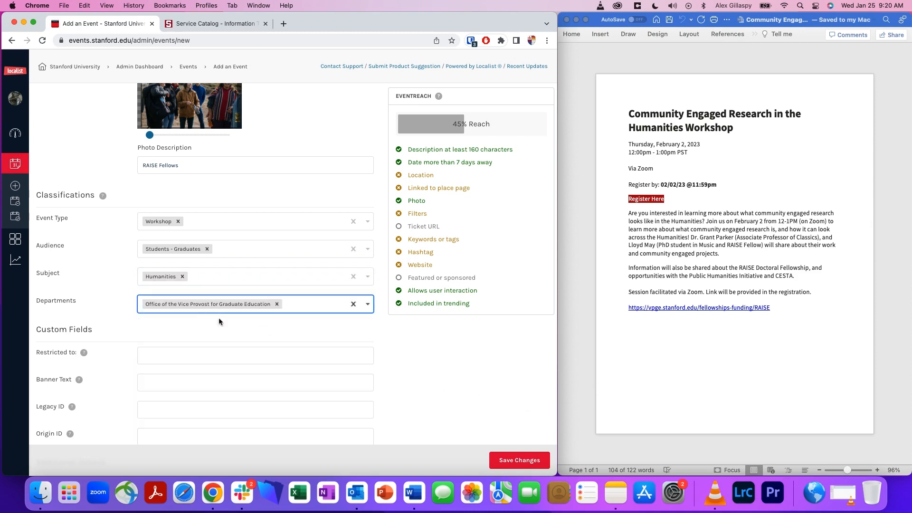
Step: Add the keywords VPGE, RAISE, Humanities and workshop to the event
scroll(484, 413, down, 5)
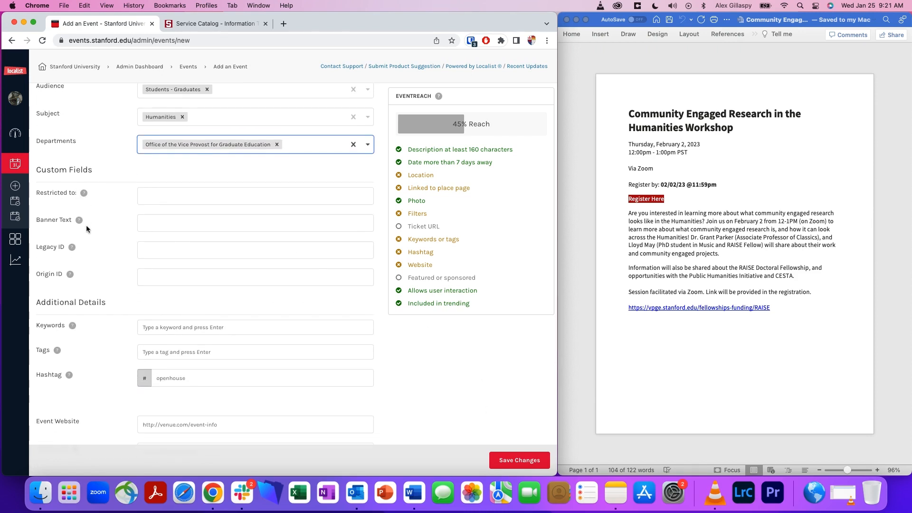
mouse_move(83, 193)
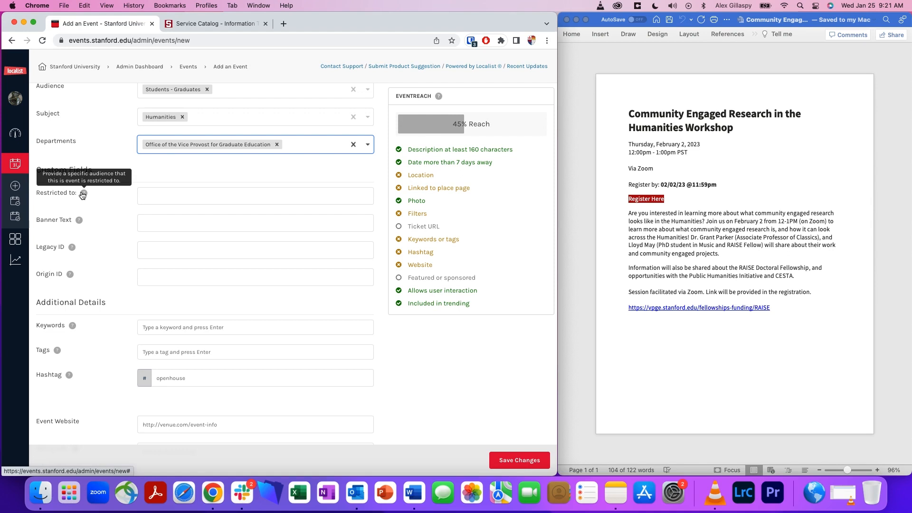
scroll(458, 367, down, 3)
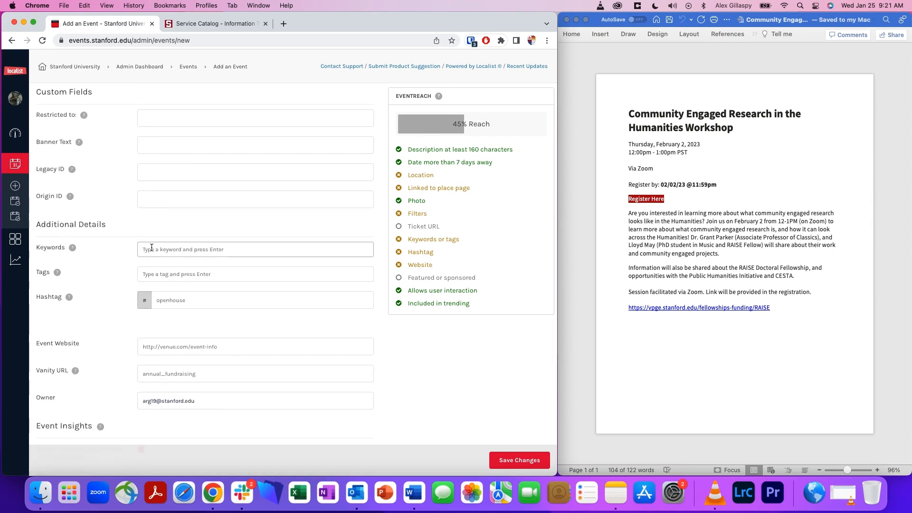
mouse_move(73, 249)
text(VPGE)
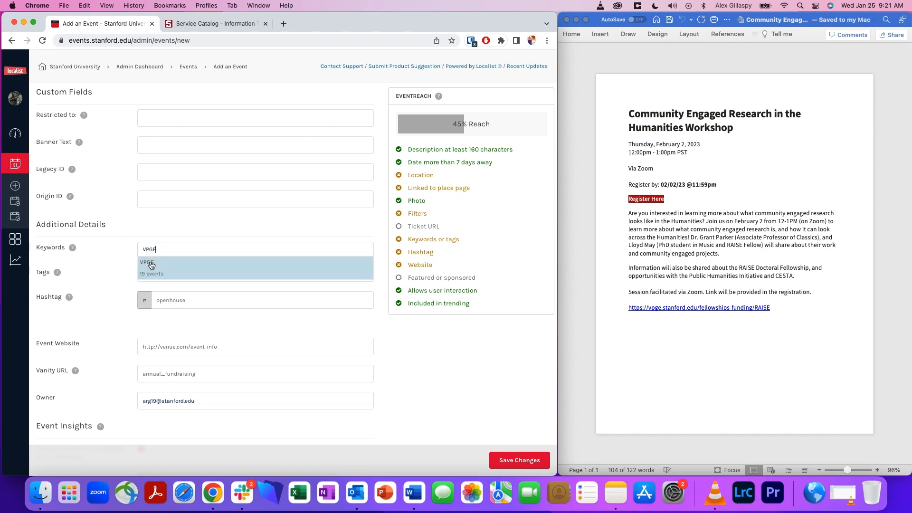
click(163, 263)
text(RAISE)
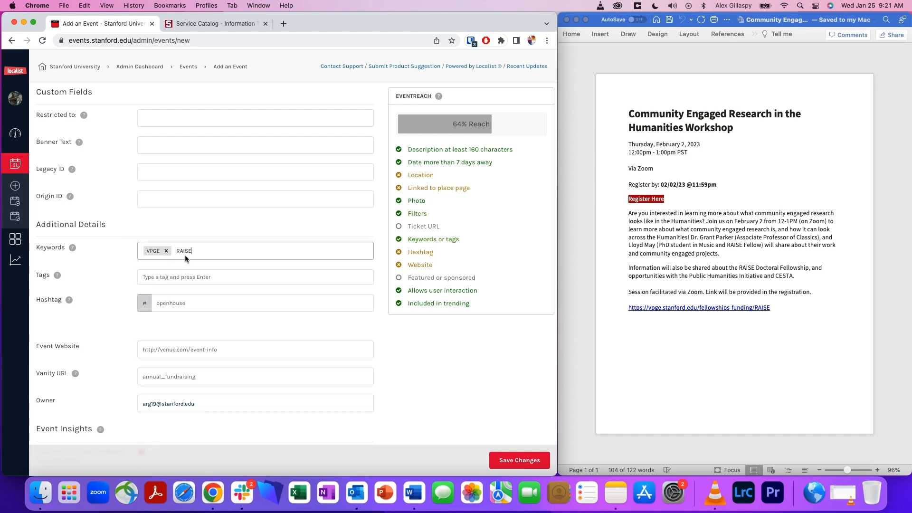
key(Return)
text(Humanities)
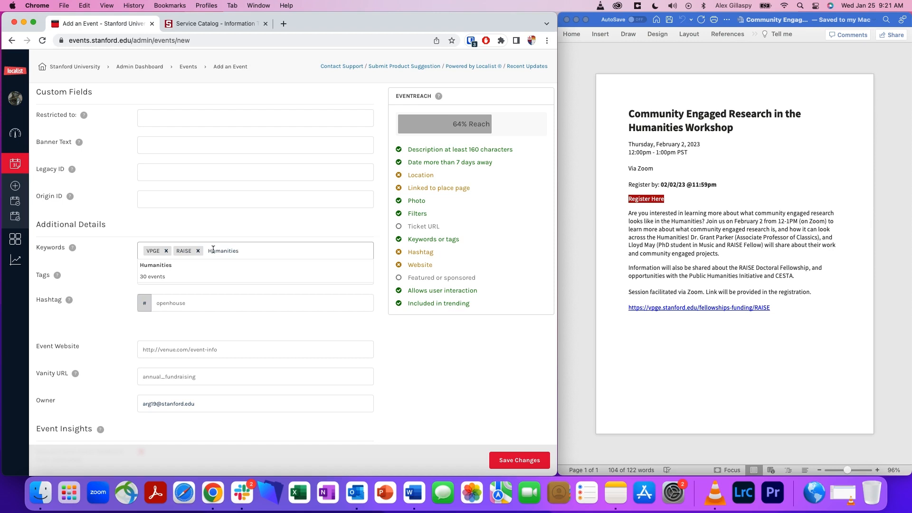
key(Return)
text(Wior)
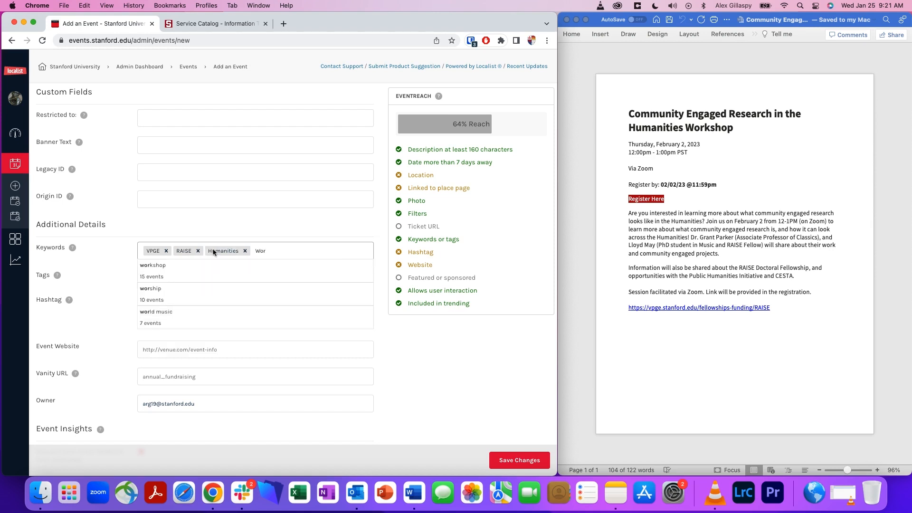
text(kshop)
click(156, 267)
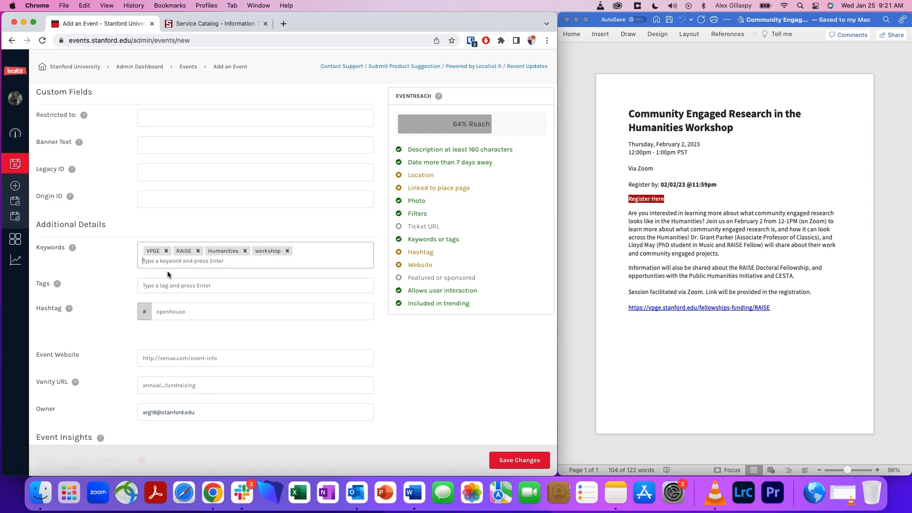
Step: Set the event's hashtag to RAISE
scroll(200, 278, down, 2)
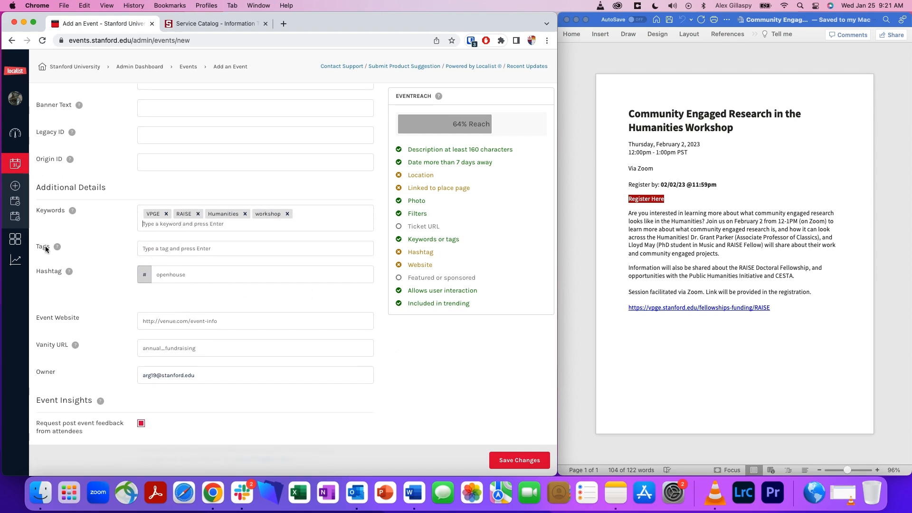
scroll(50, 249, down, 1)
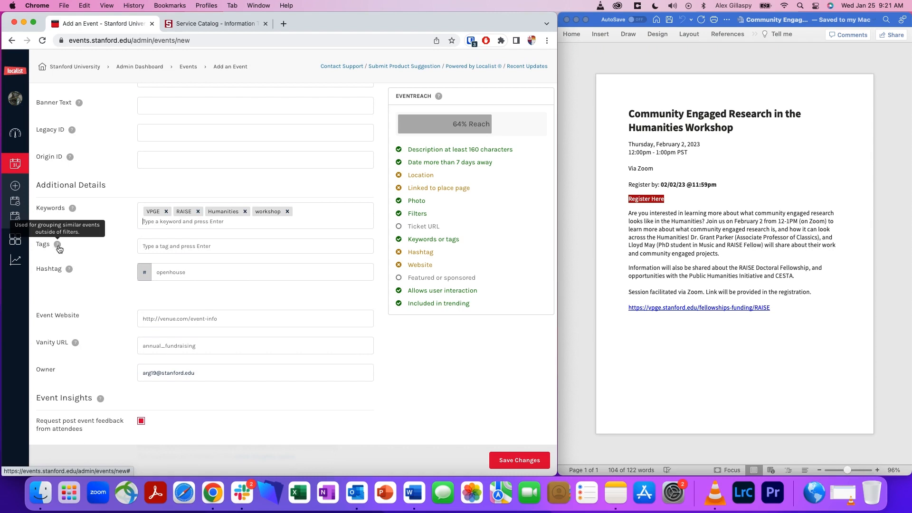
click(164, 272)
click(197, 294)
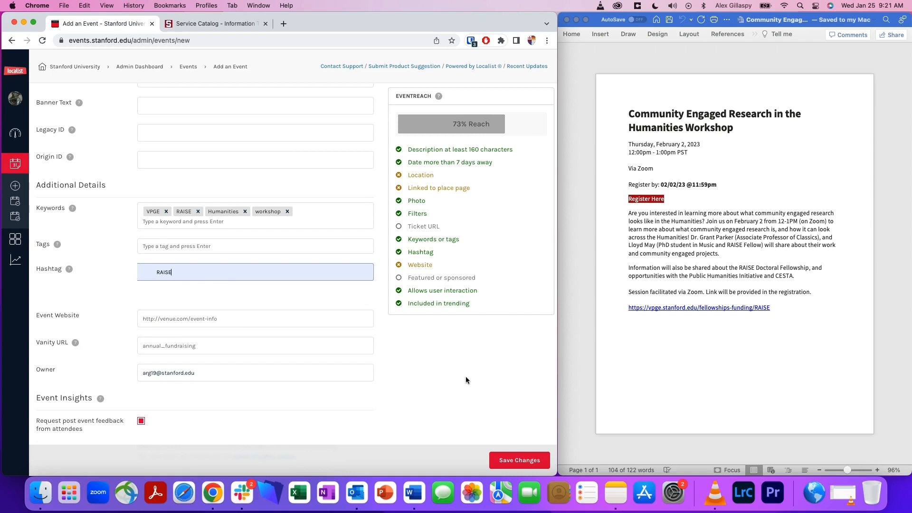
scroll(465, 378, down, 5)
scroll(466, 380, down, 2)
scroll(466, 380, up, 2)
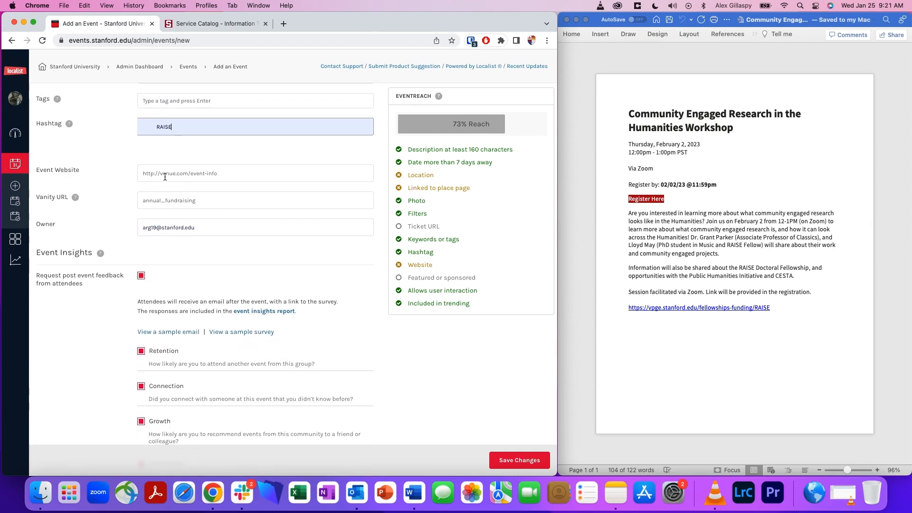
click(165, 176)
click(97, 169)
click(158, 174)
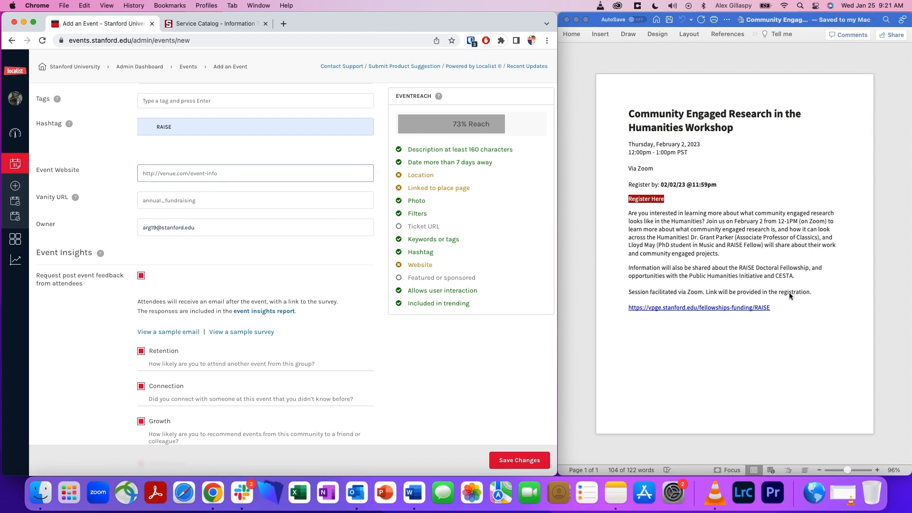
click(775, 308)
drag(788, 311, 653, 308)
key(super+c)
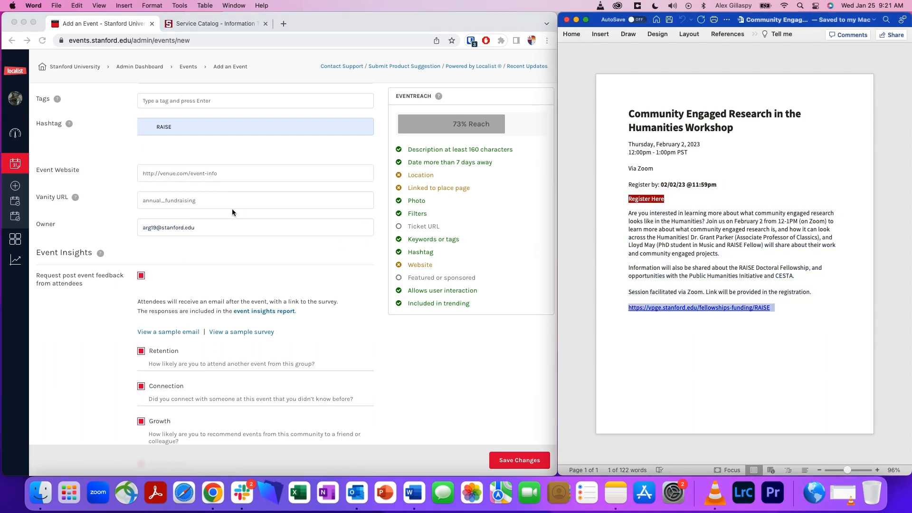
click(189, 175)
key(super+v)
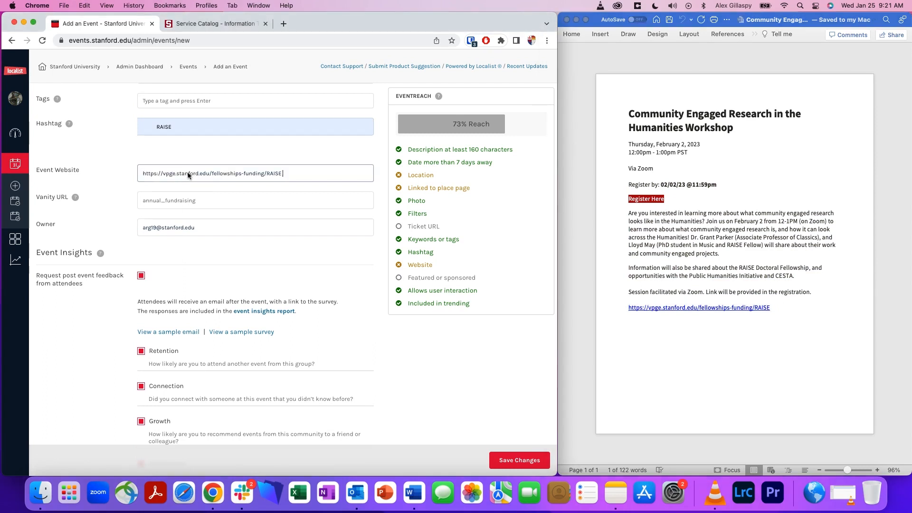
Step: Check the remaining feedback, engagement and visibility settings and save the new event
scroll(372, 322, down, 3)
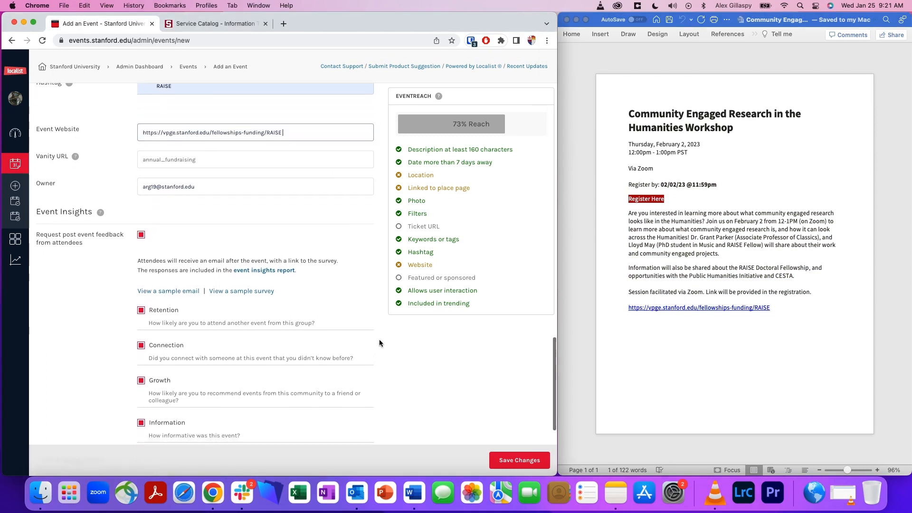
scroll(380, 342, down, 3)
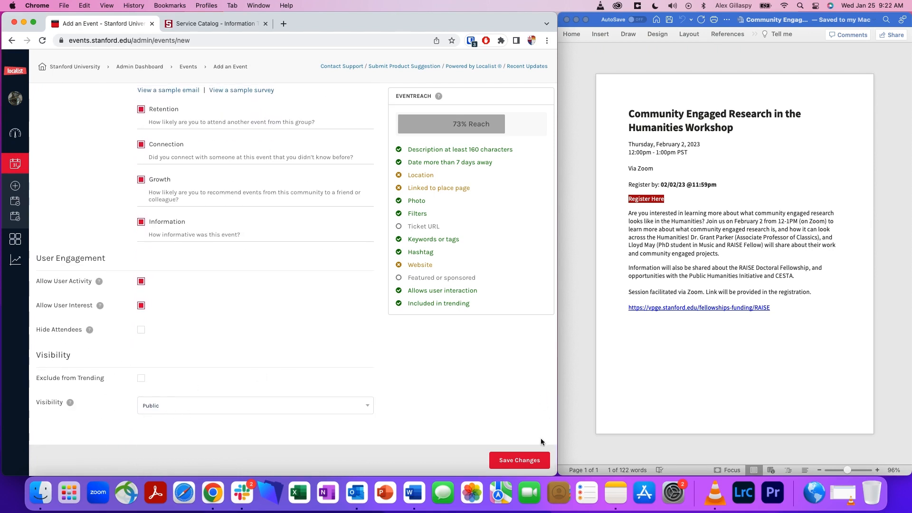
click(531, 460)
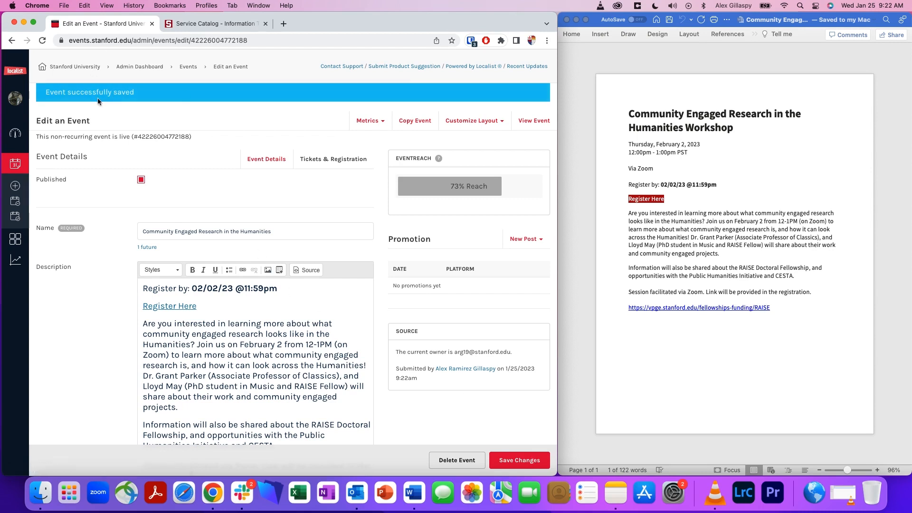
Step: Go to the public calendar home page at events.stanford.edu and search it for RAISE
drag(132, 41, 247, 50)
key(BackSpace)
key(Return)
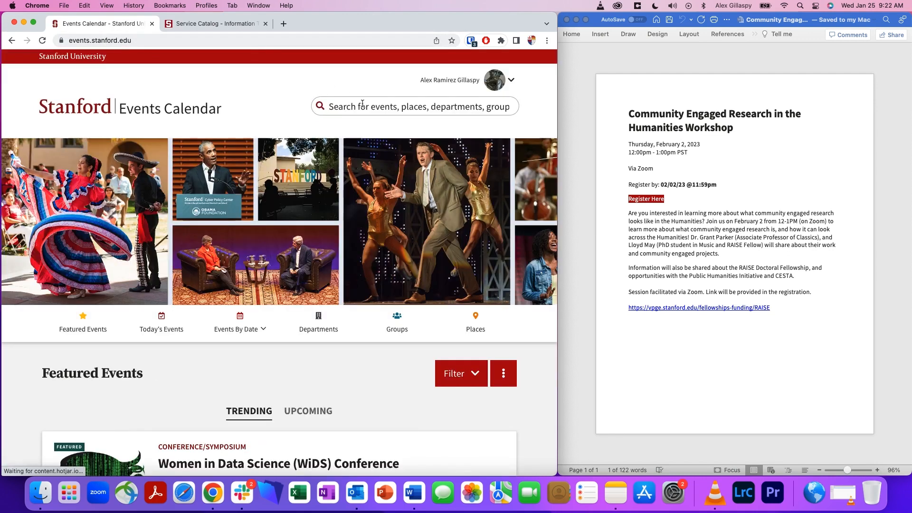
click(362, 104)
text(RAISE)
key(Return)
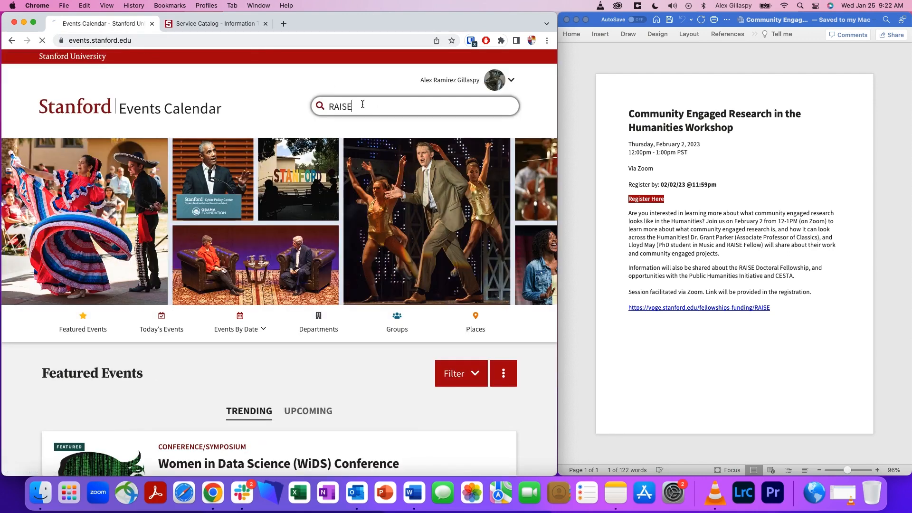
Step: Open the Community Engaged Research in the Humanities event from the search results and review its public page
scroll(364, 238, down, 5)
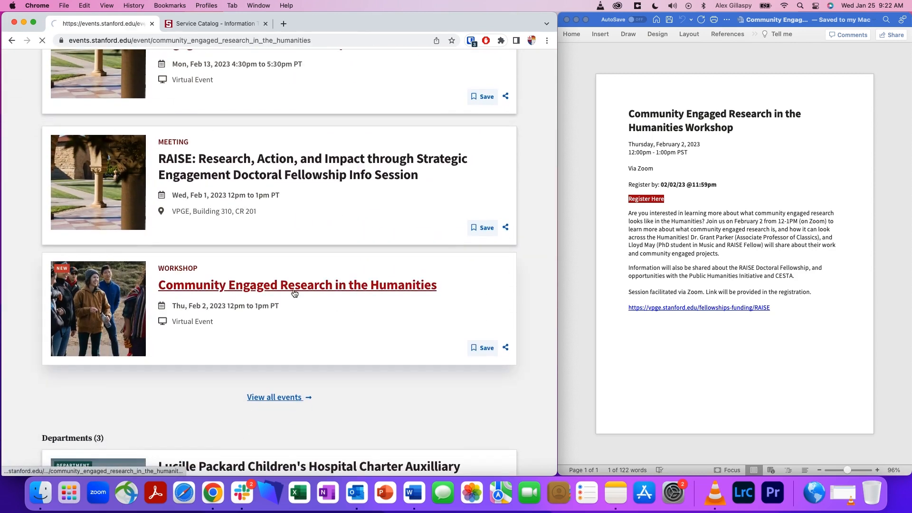
click(295, 291)
scroll(222, 270, down, 3)
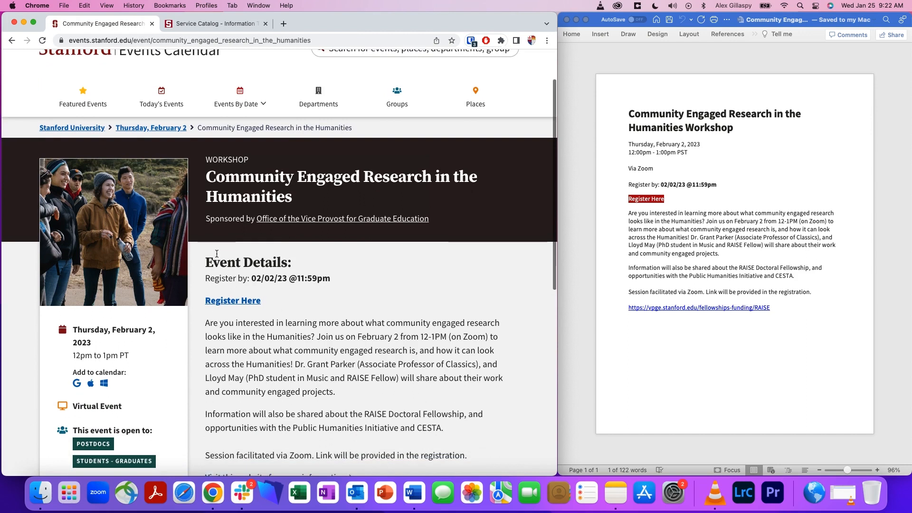
scroll(398, 288, up, 3)
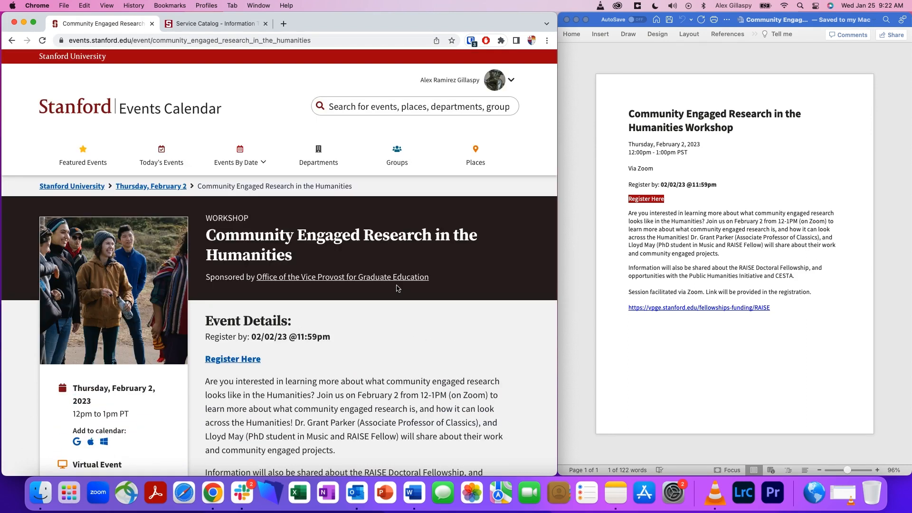